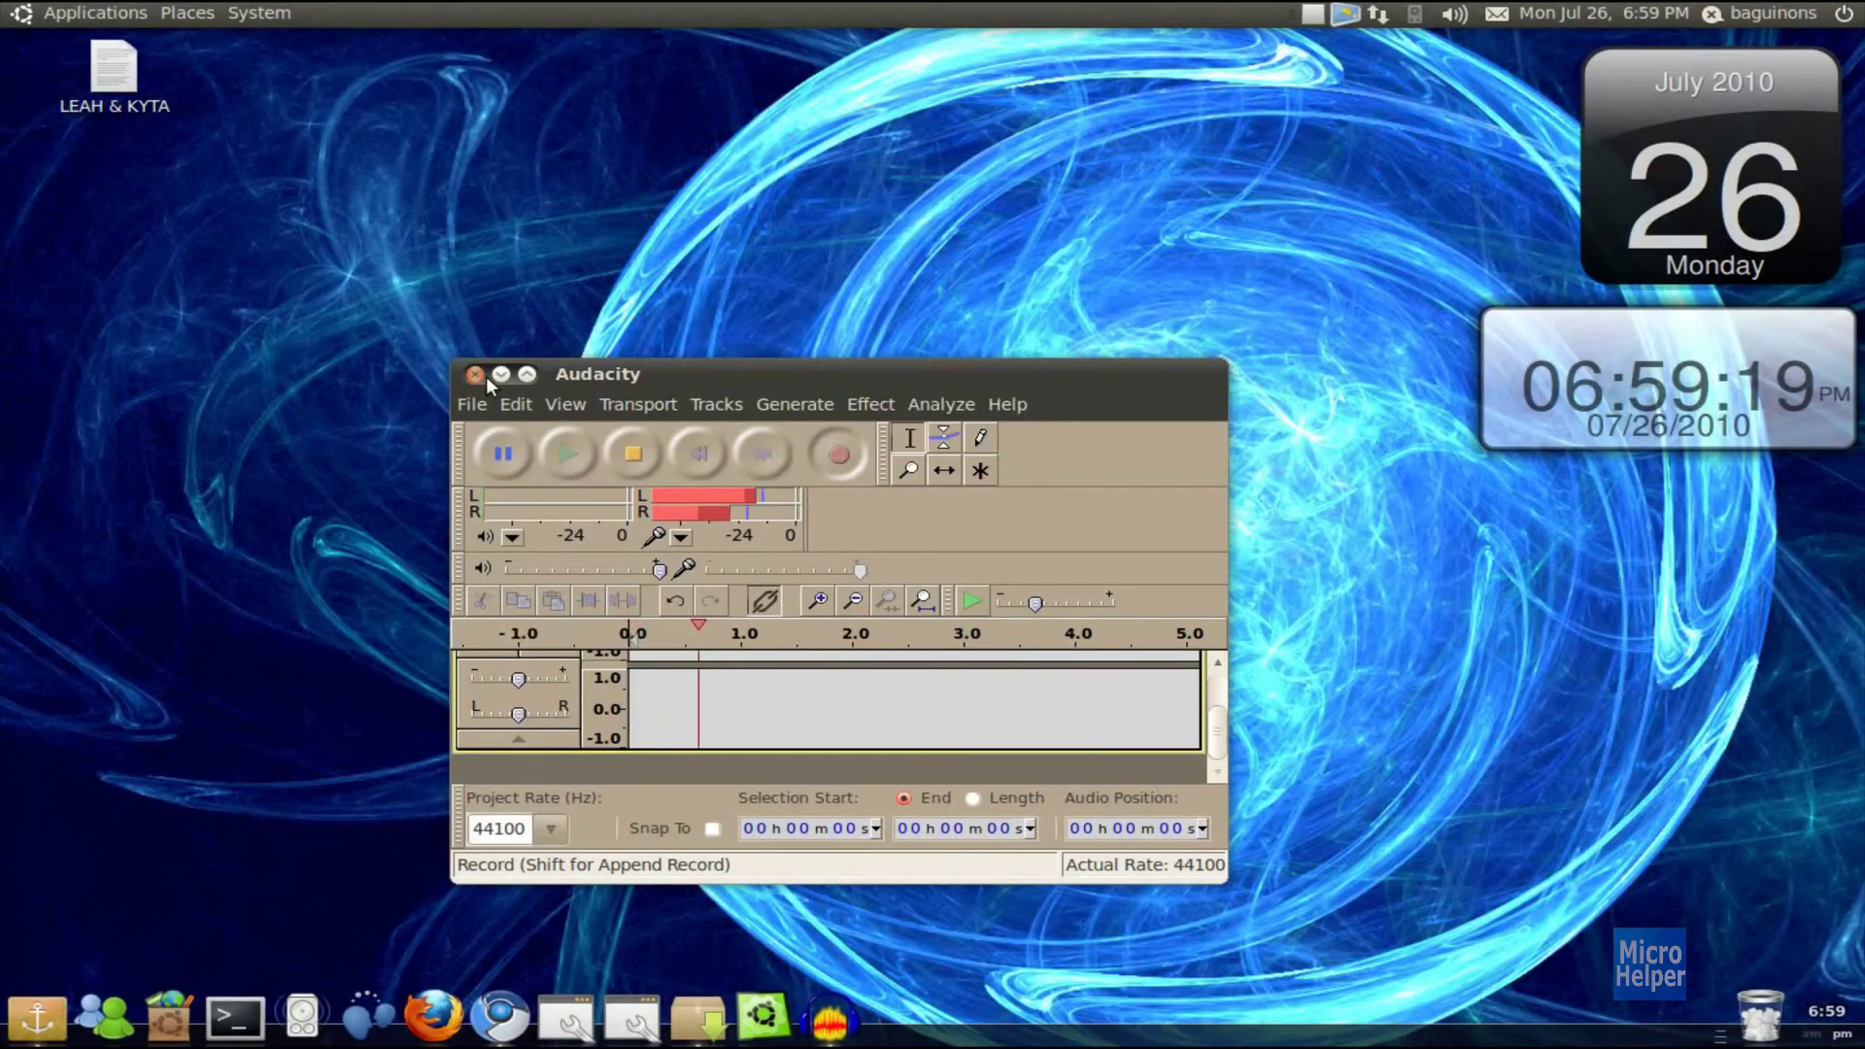
Step: Minimize Audacity, view the Ubuntu Tweak 0.5.5 website, and return to the blue swirl desktop
click(499, 374)
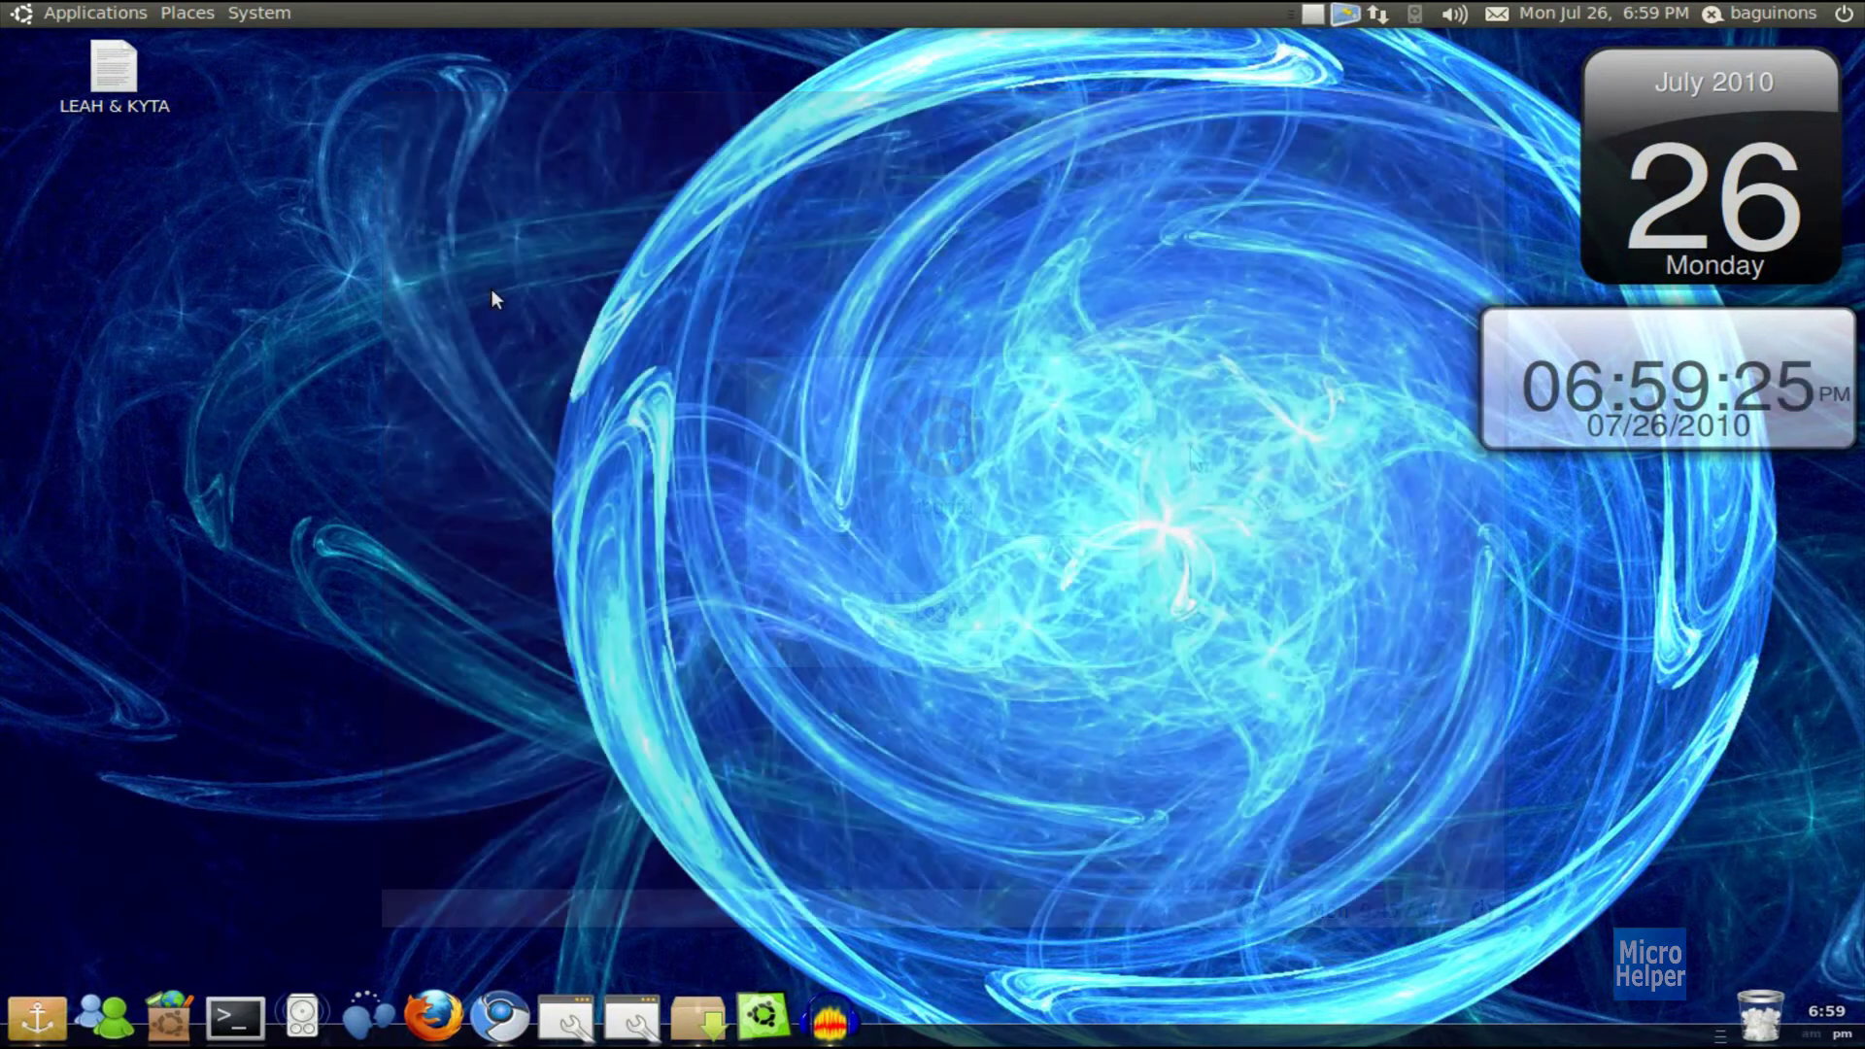
drag(488, 179, 1250, 526)
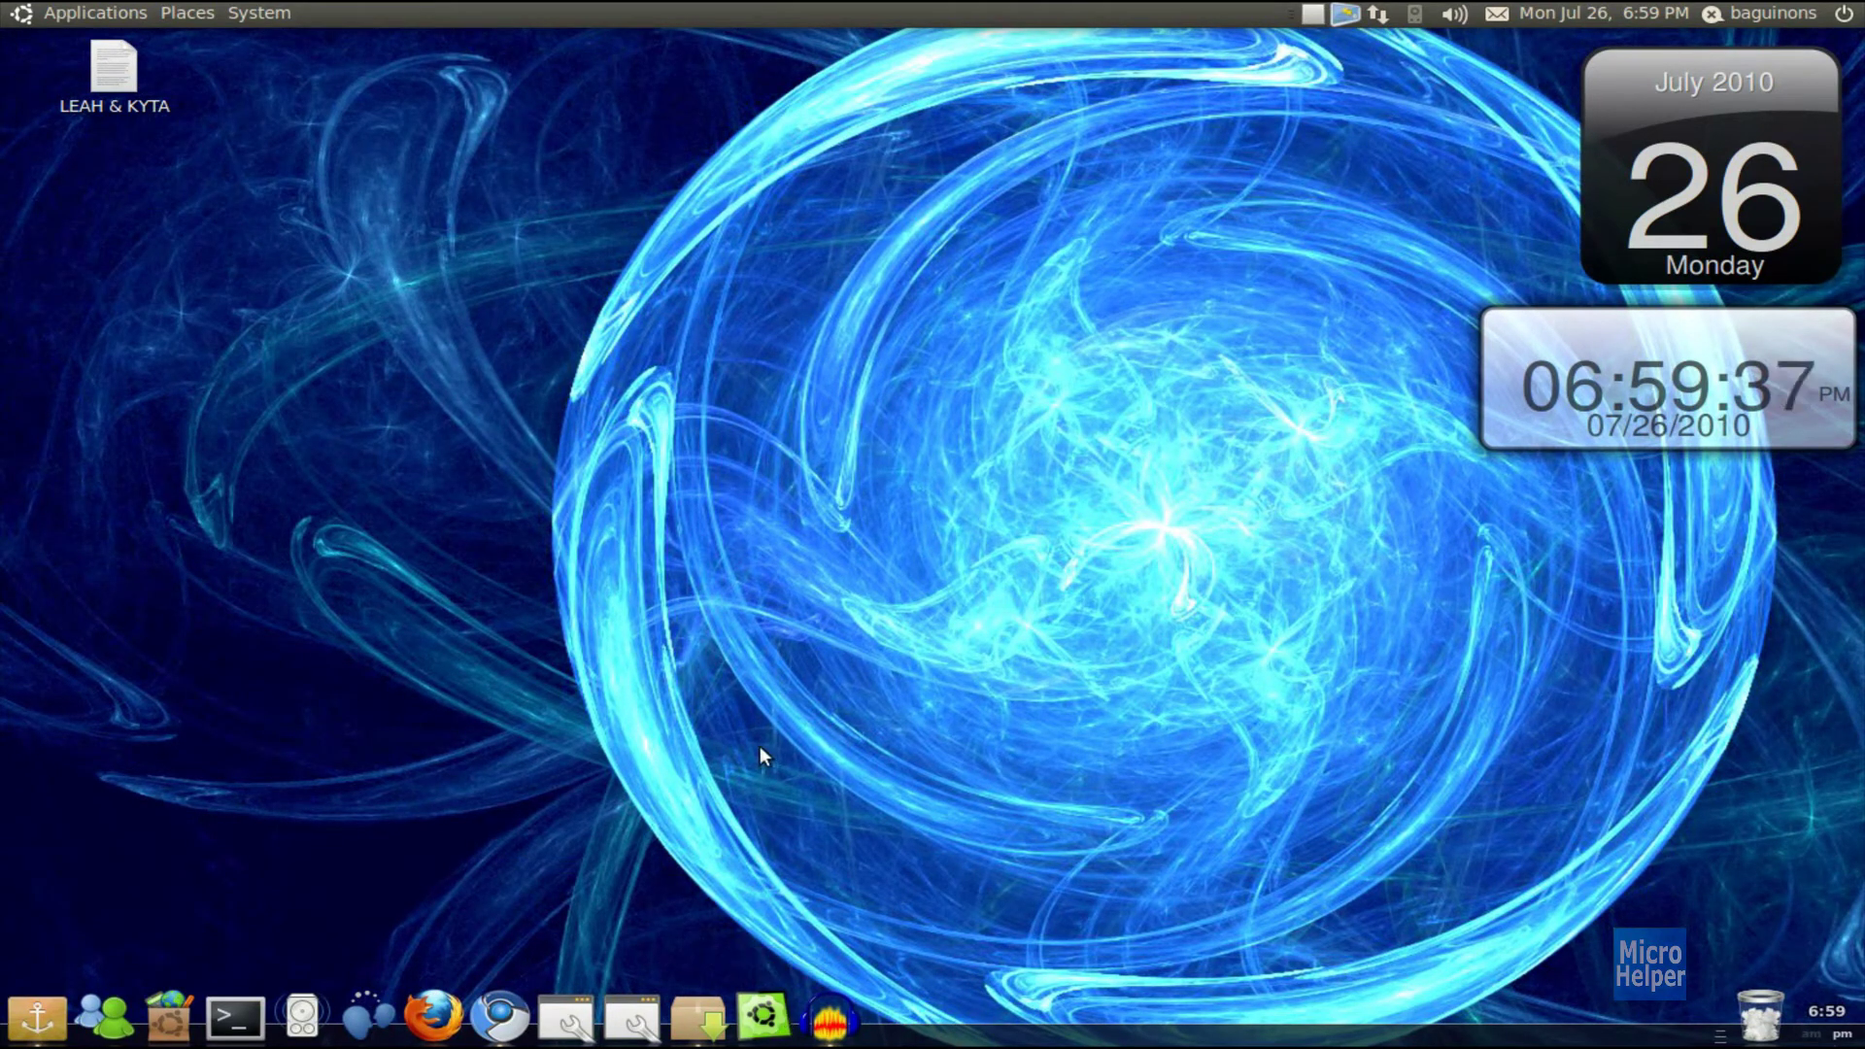
click(500, 1015)
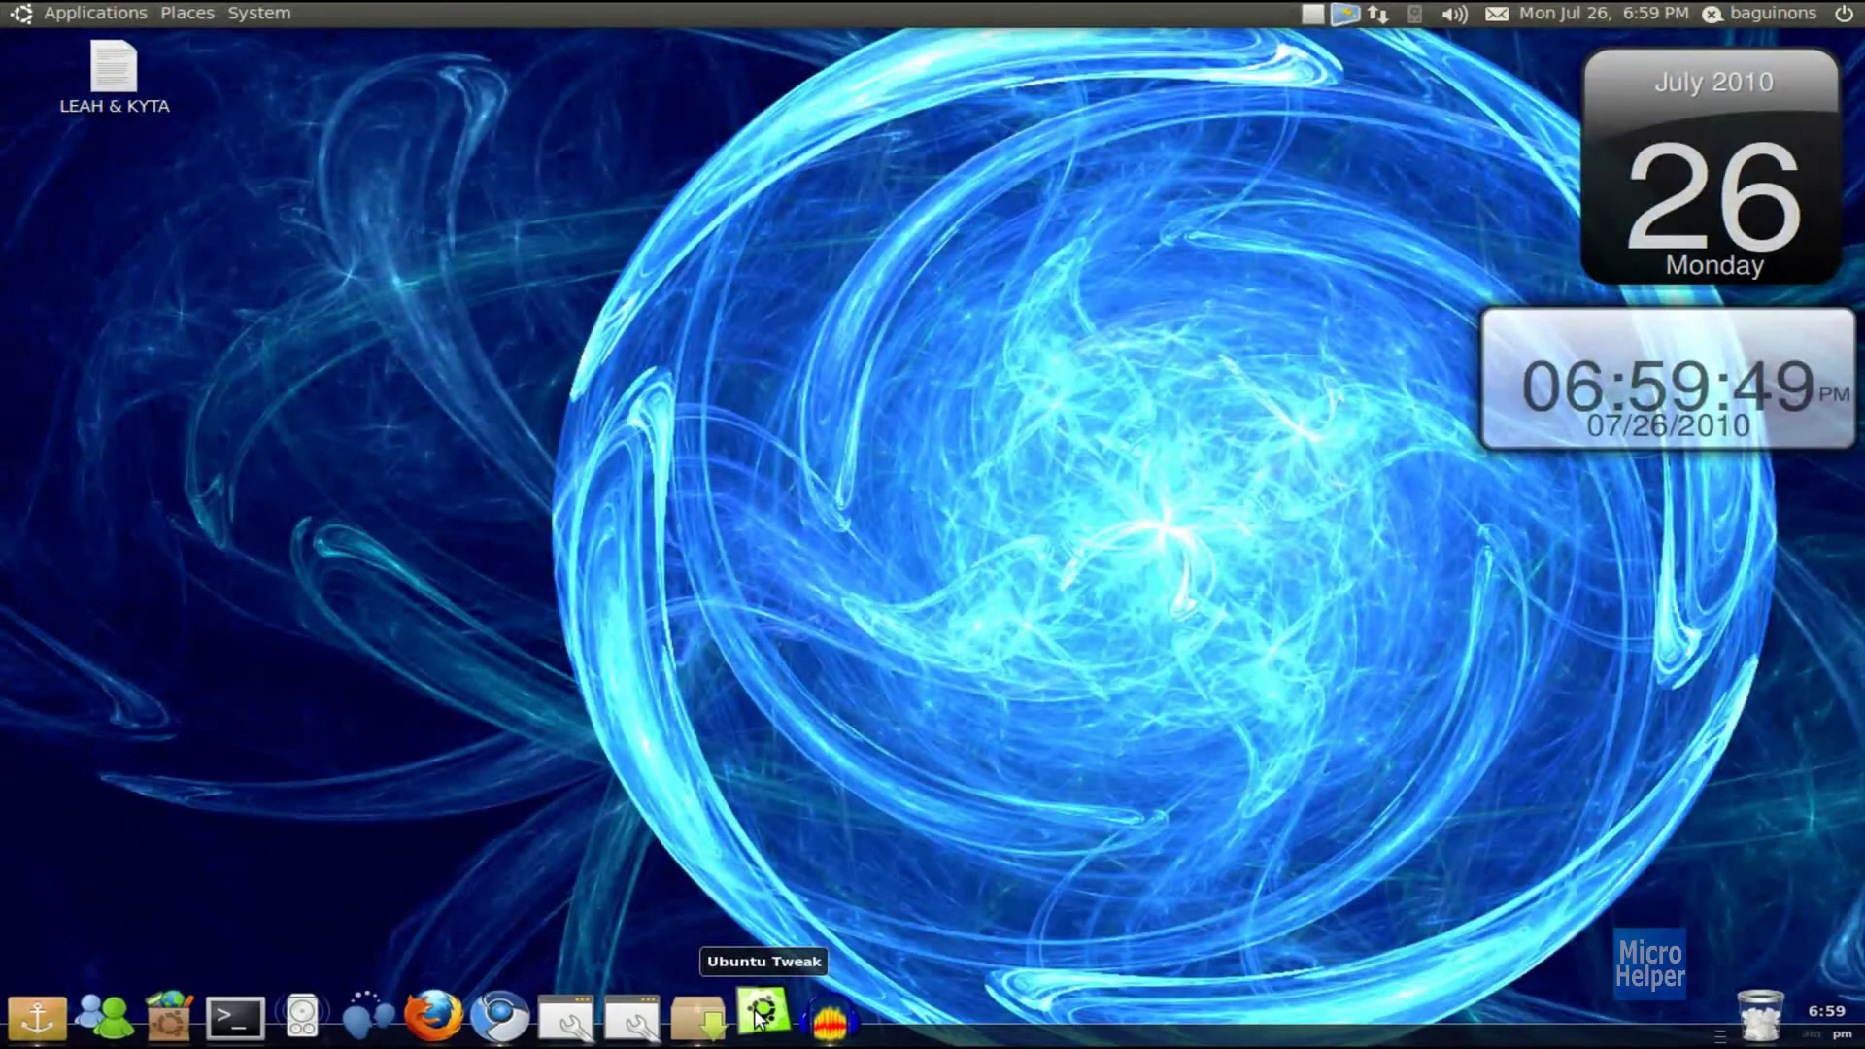
Step: Launch Ubuntu Tweak and go to its Login Settings page
click(763, 1015)
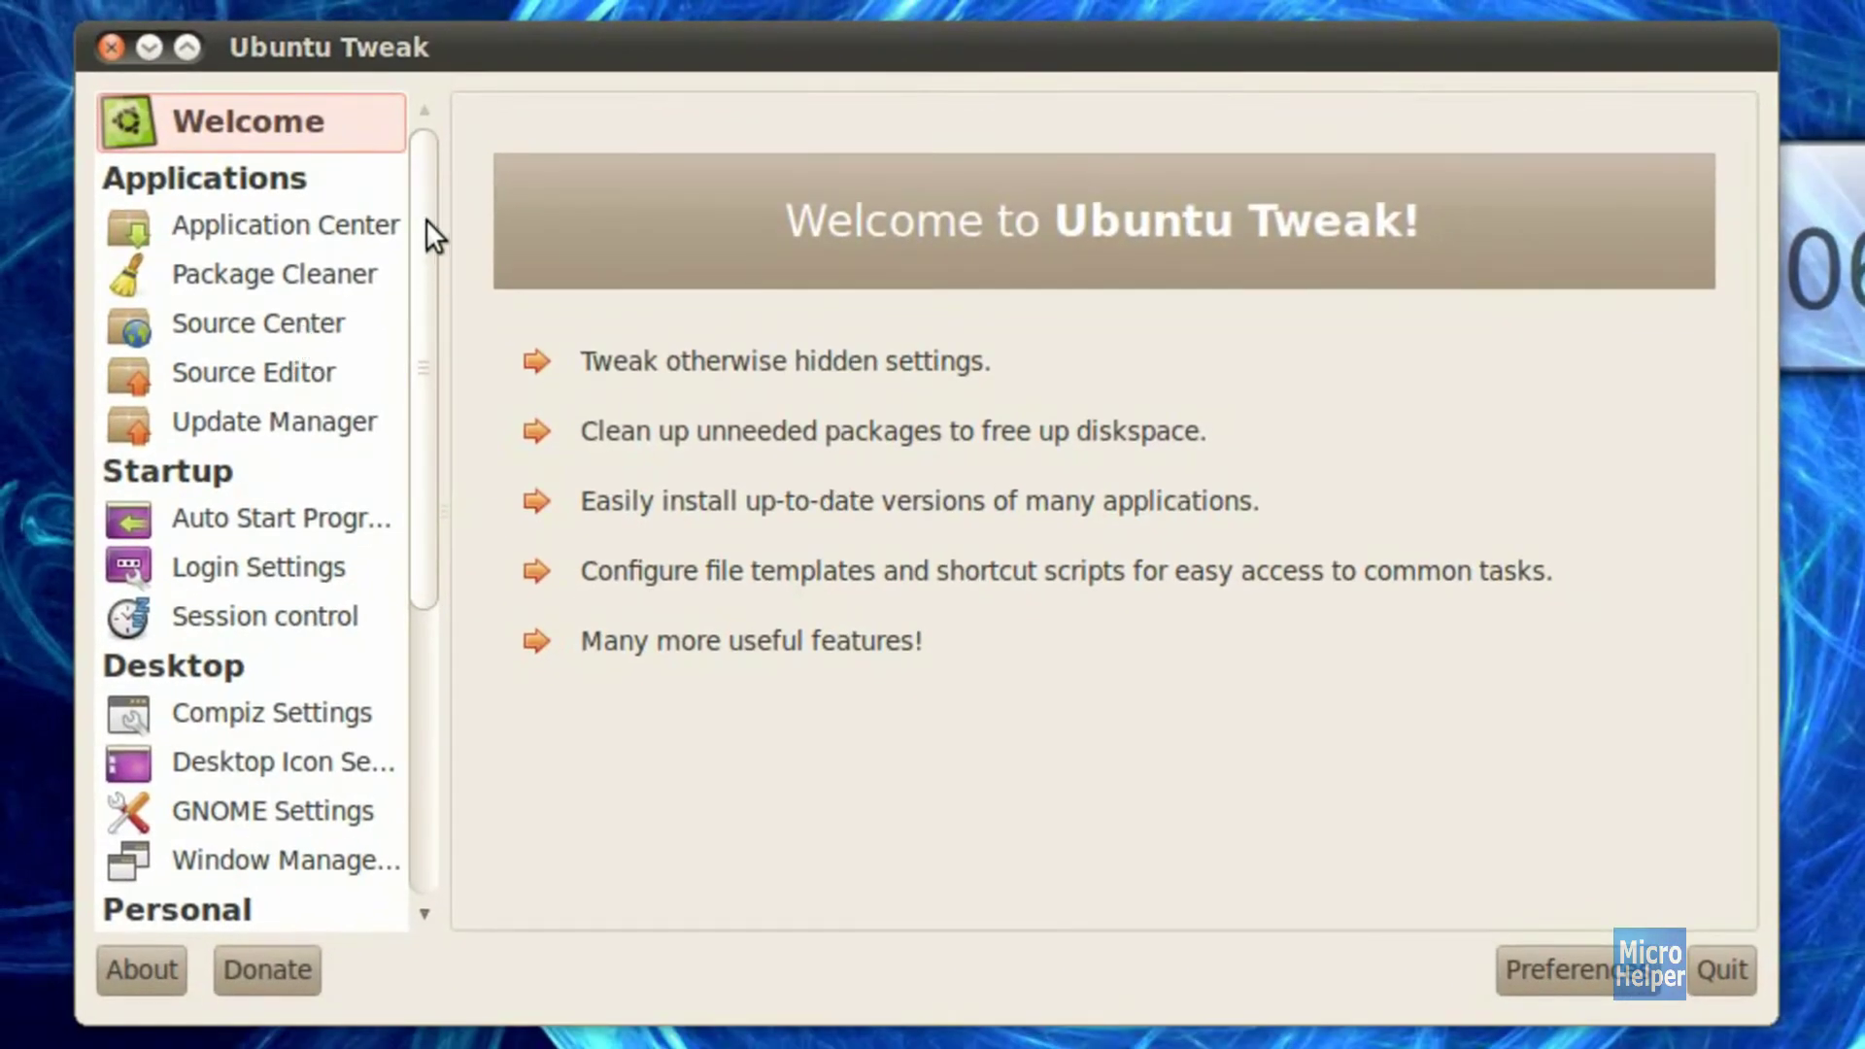
mouse_move(417, 184)
mouse_down()
mouse_move(424, 225)
mouse_move(411, 150)
mouse_up()
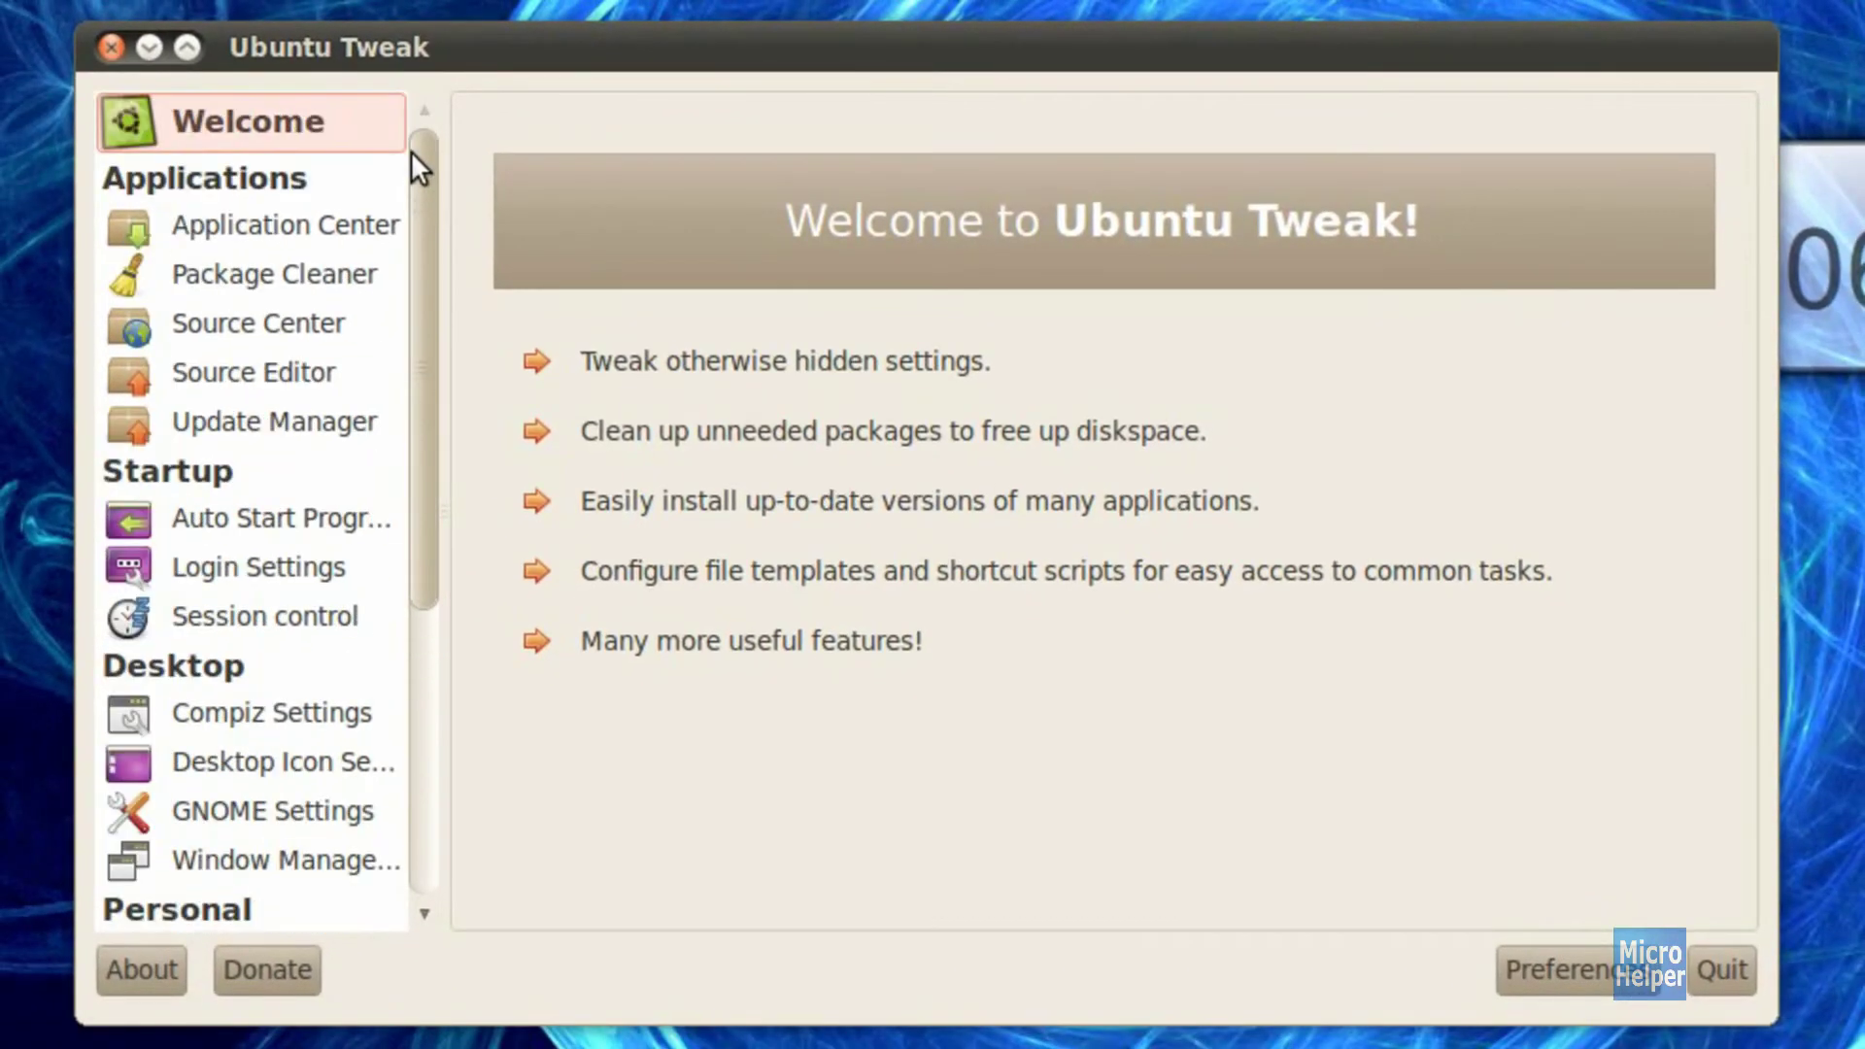
scroll(323, 132, down, 5)
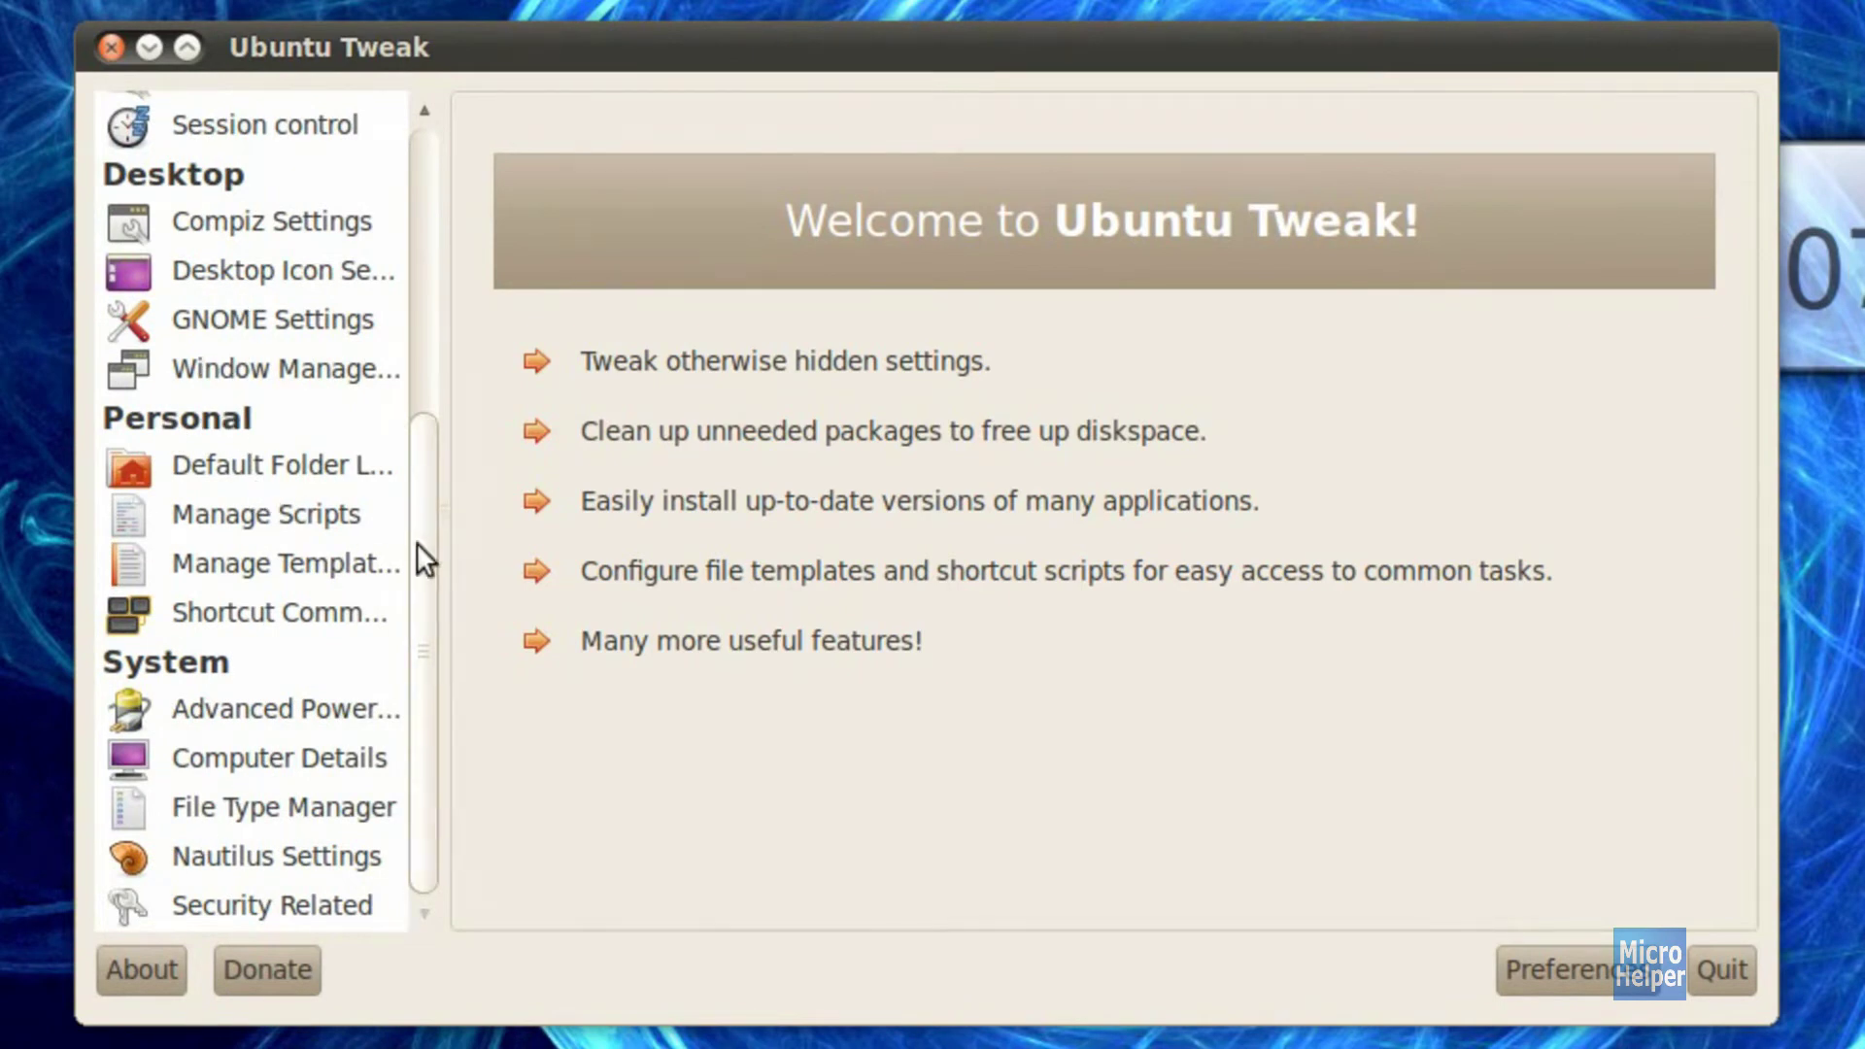
drag(417, 544, 439, 374)
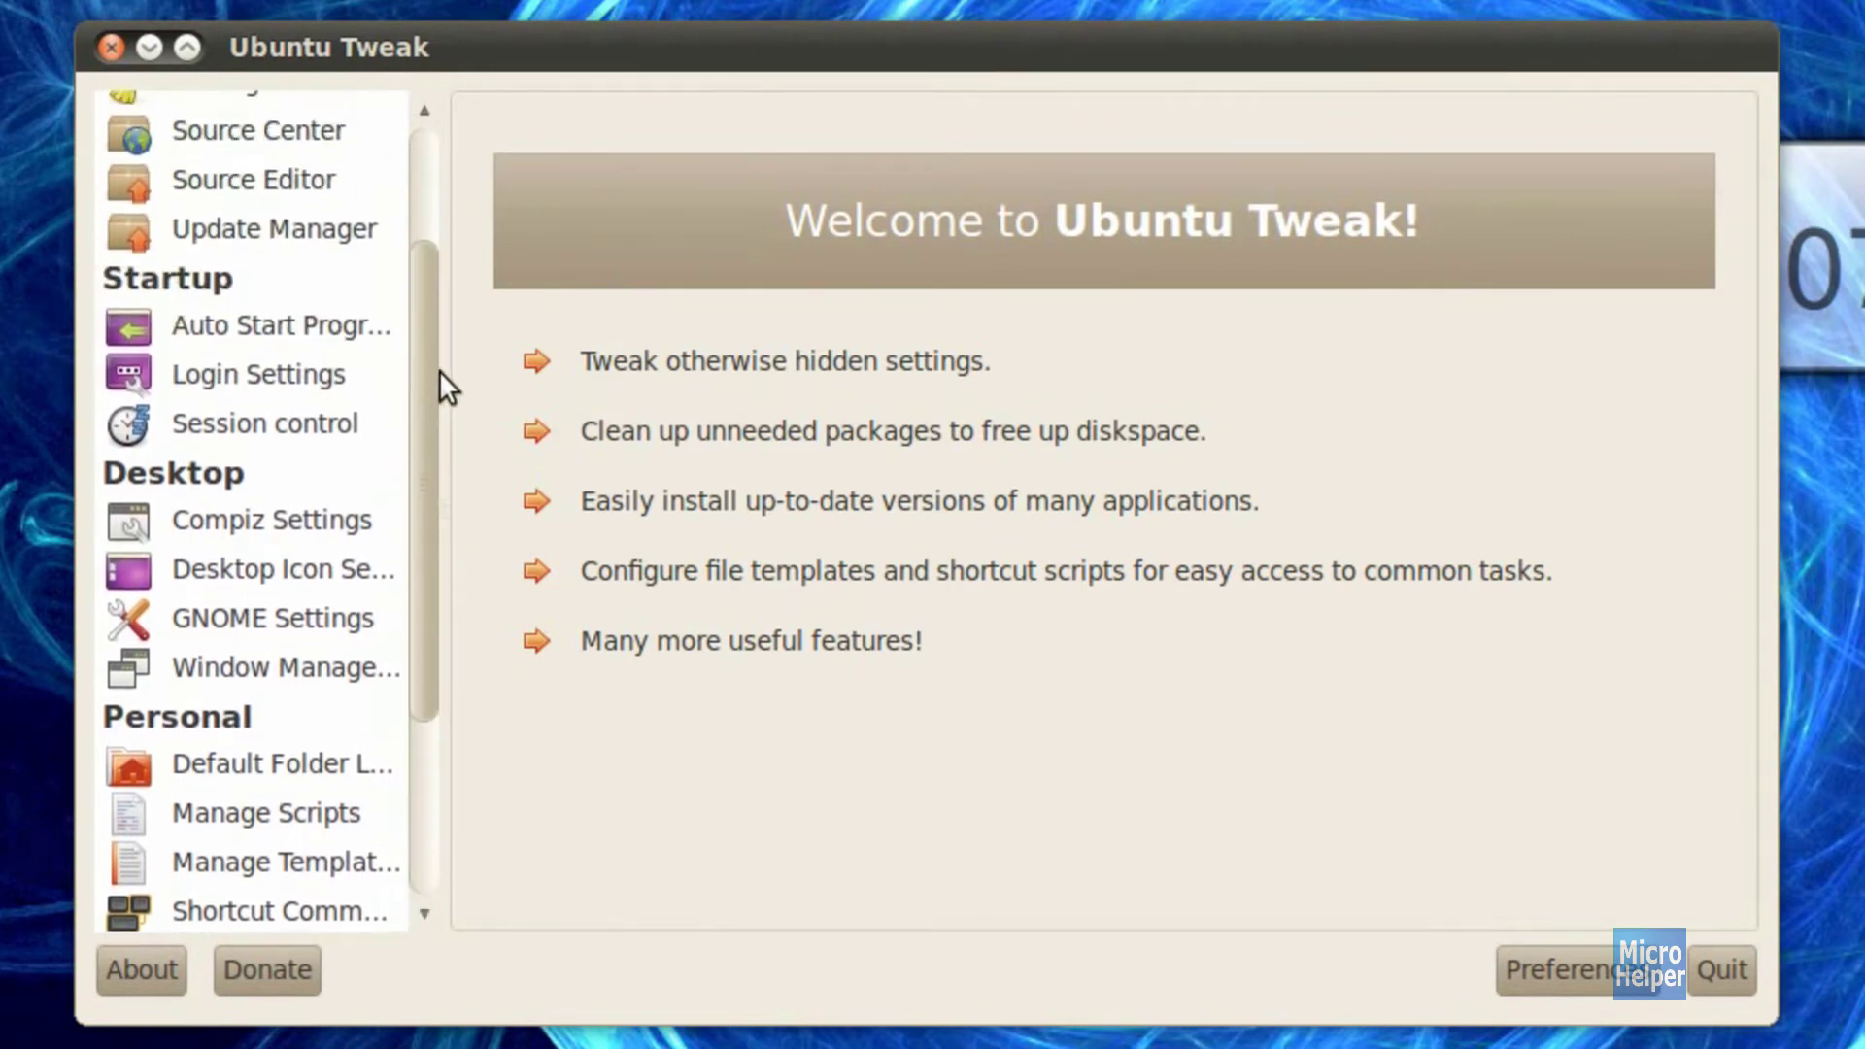
click(264, 387)
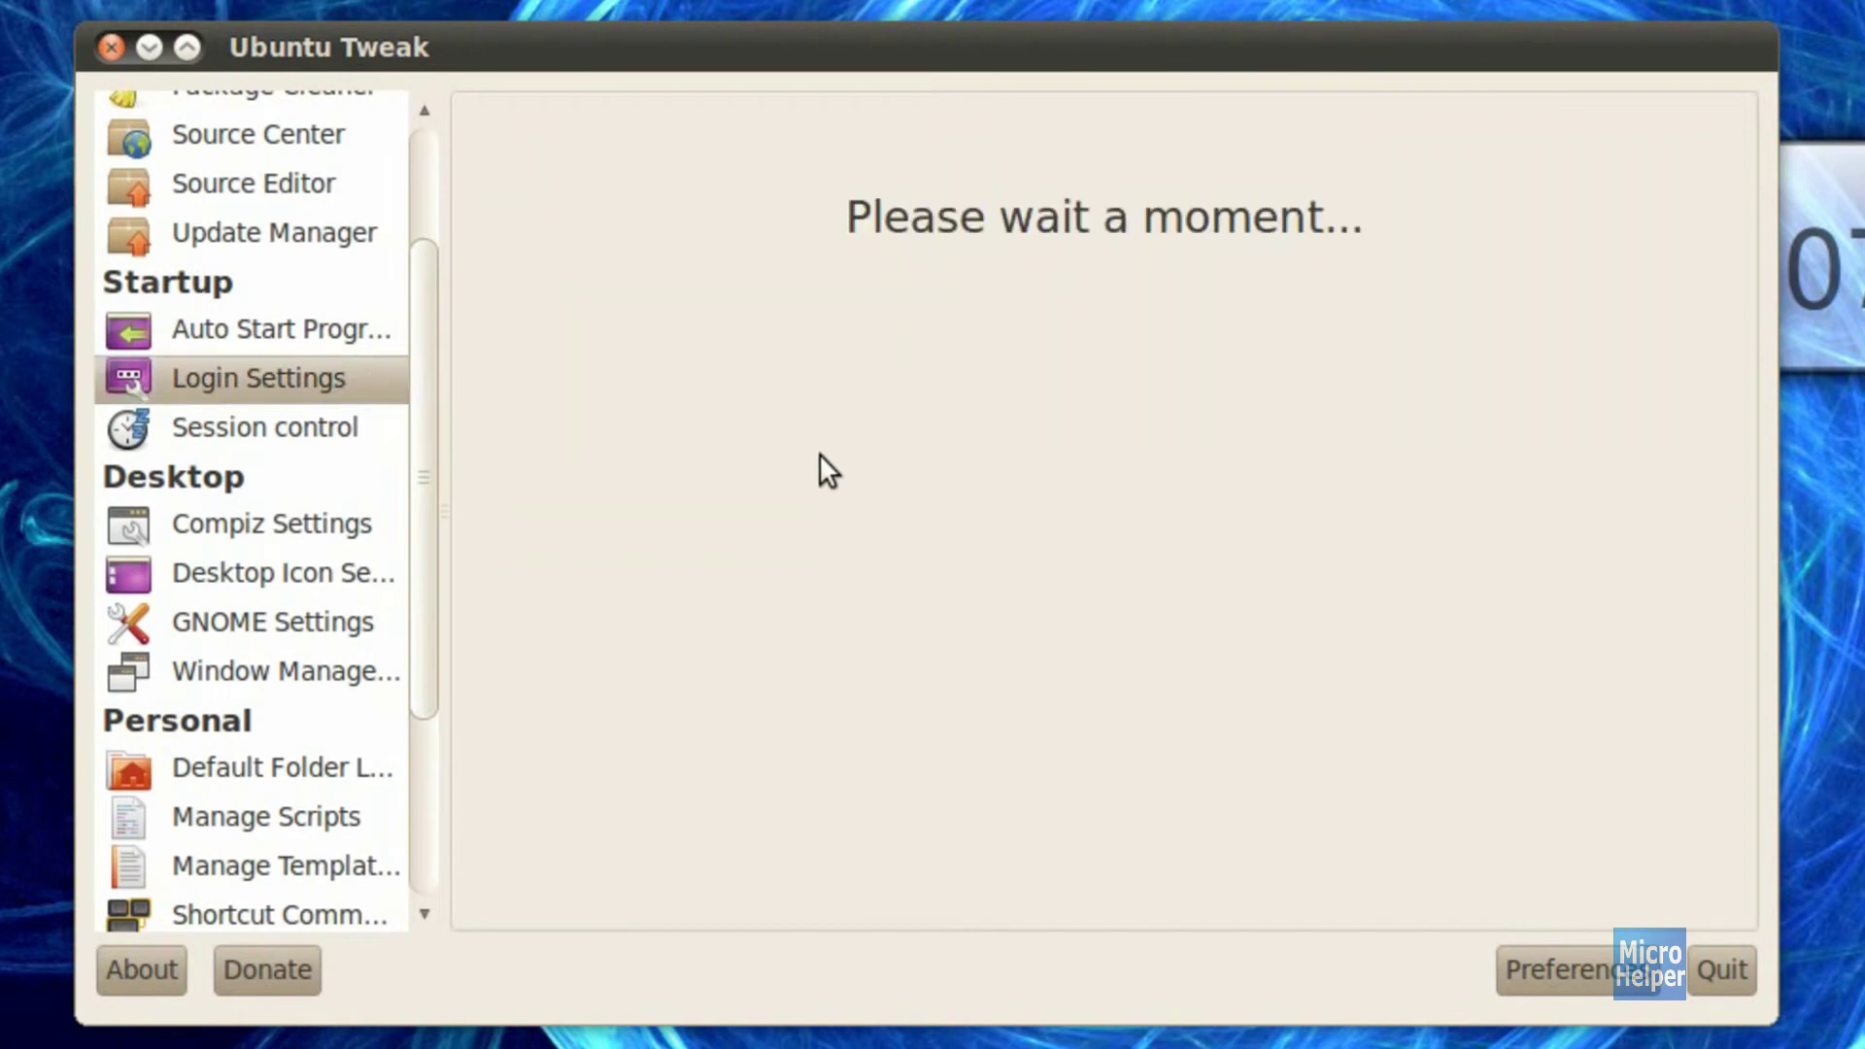
scroll(1134, 457, down, 3)
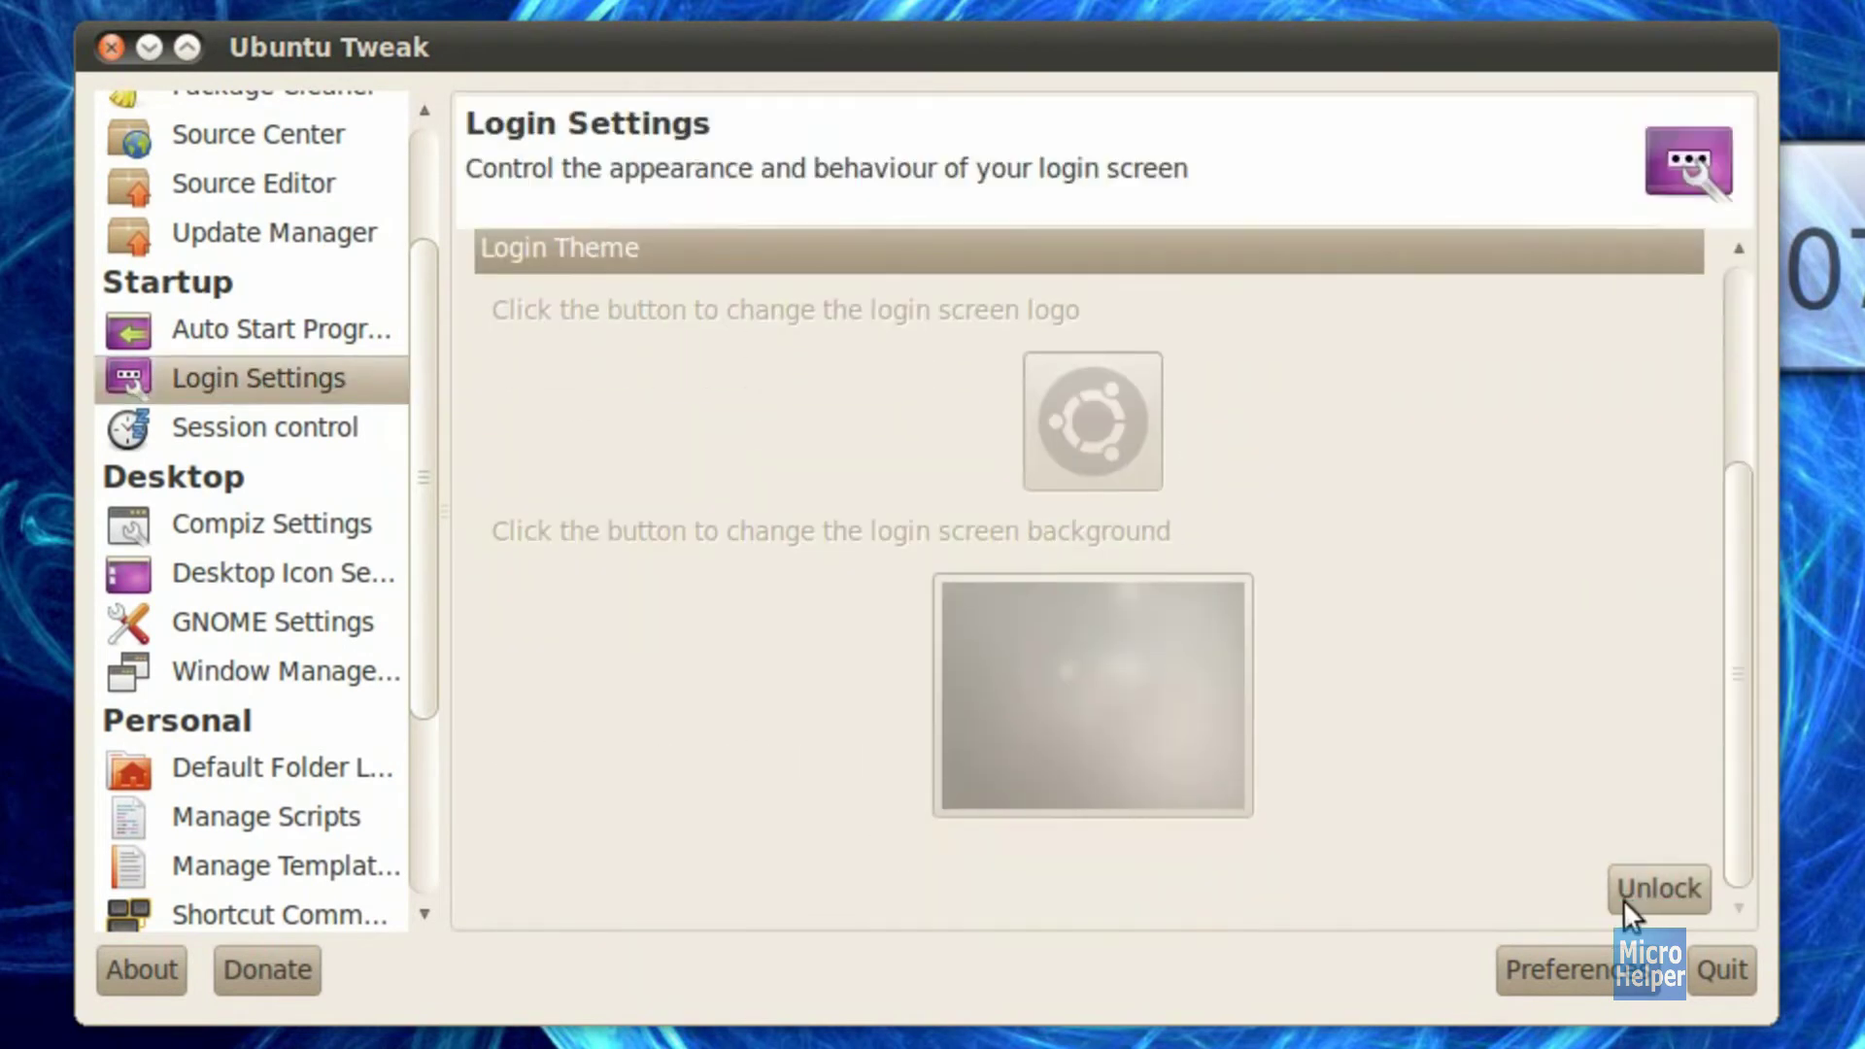
Step: Unlock Login Settings by authenticating with the administrator password
click(1651, 889)
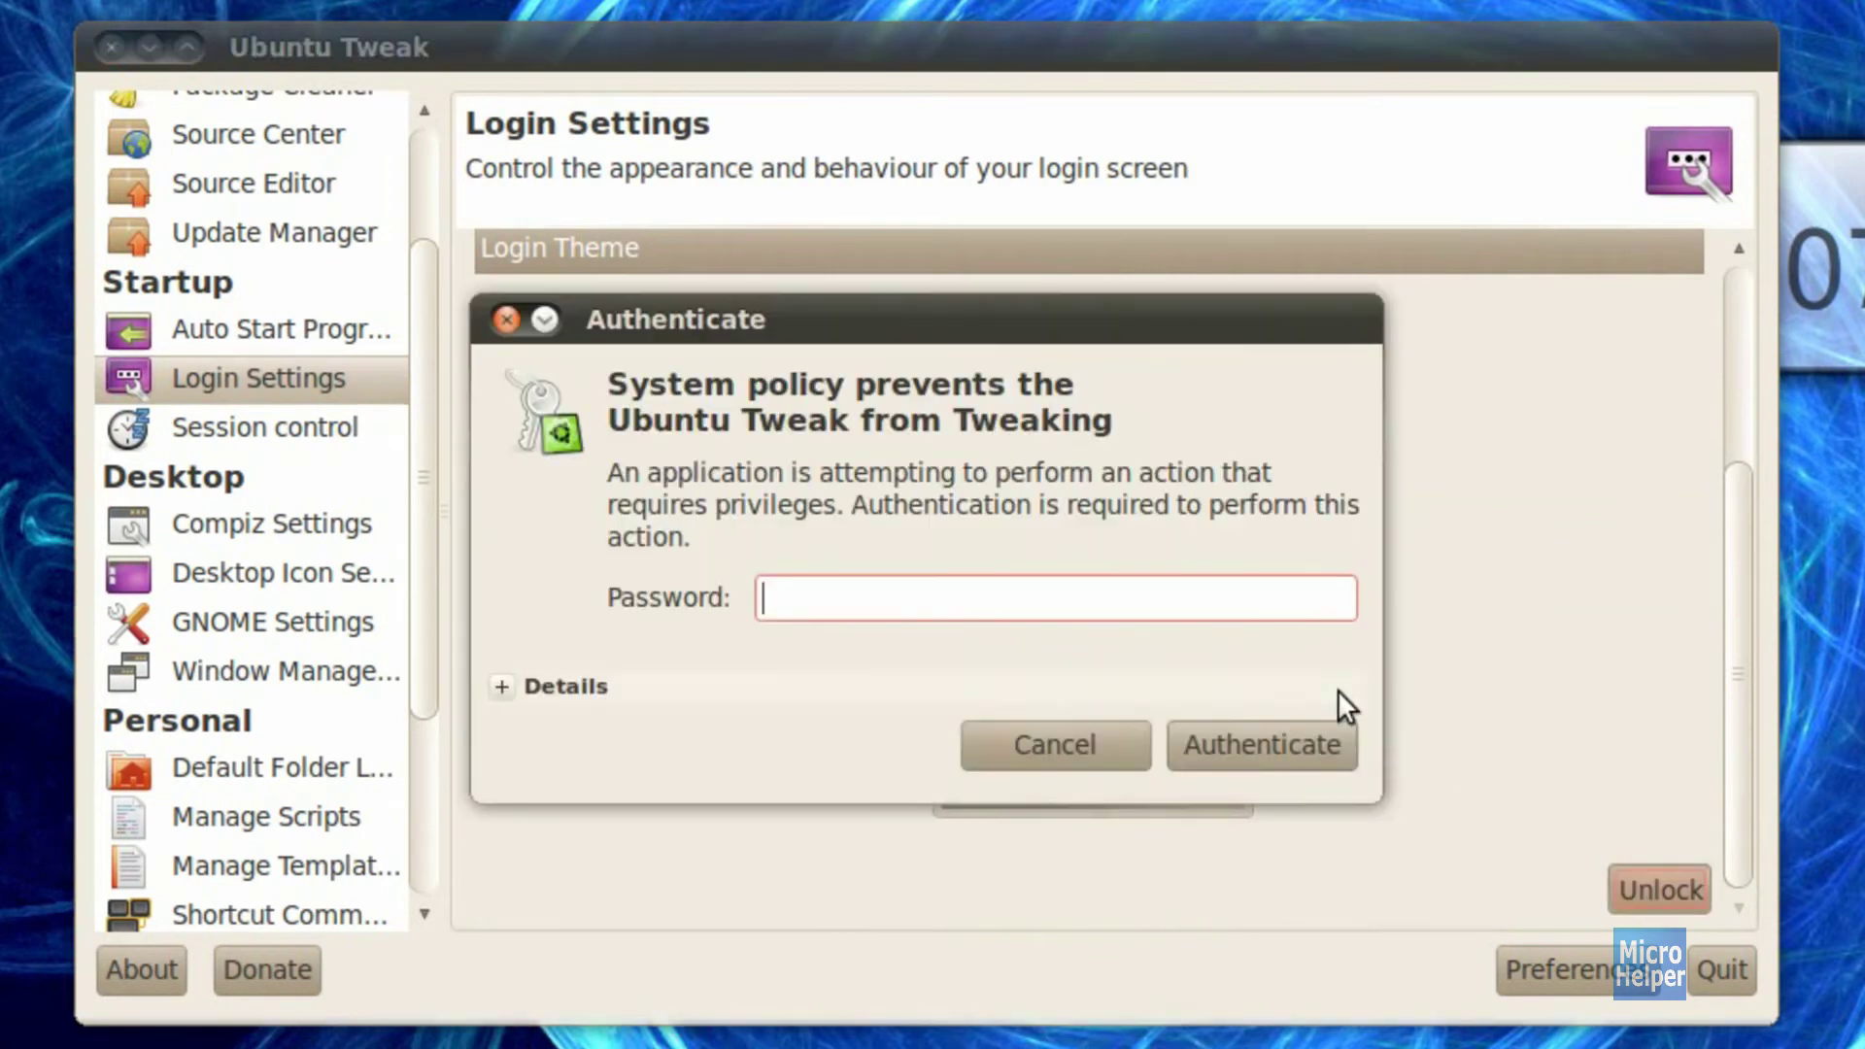
text(password)
key(Return)
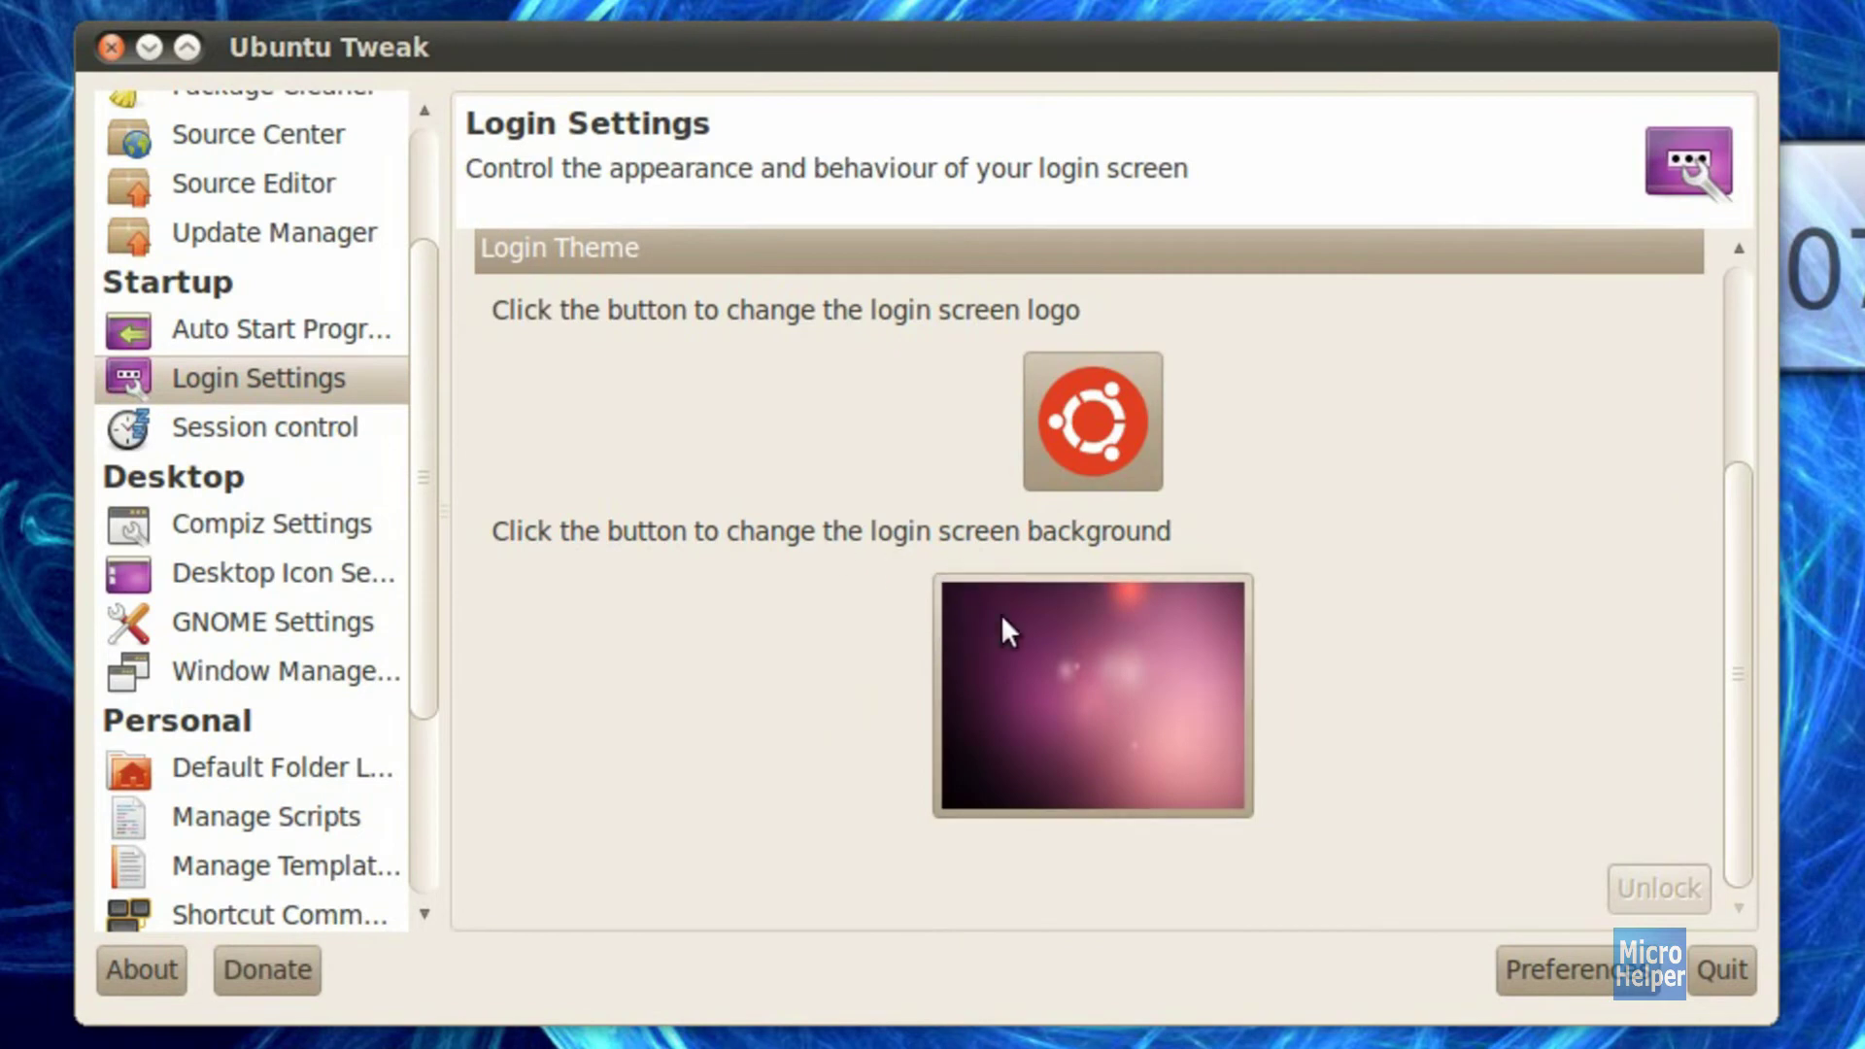
click(1066, 686)
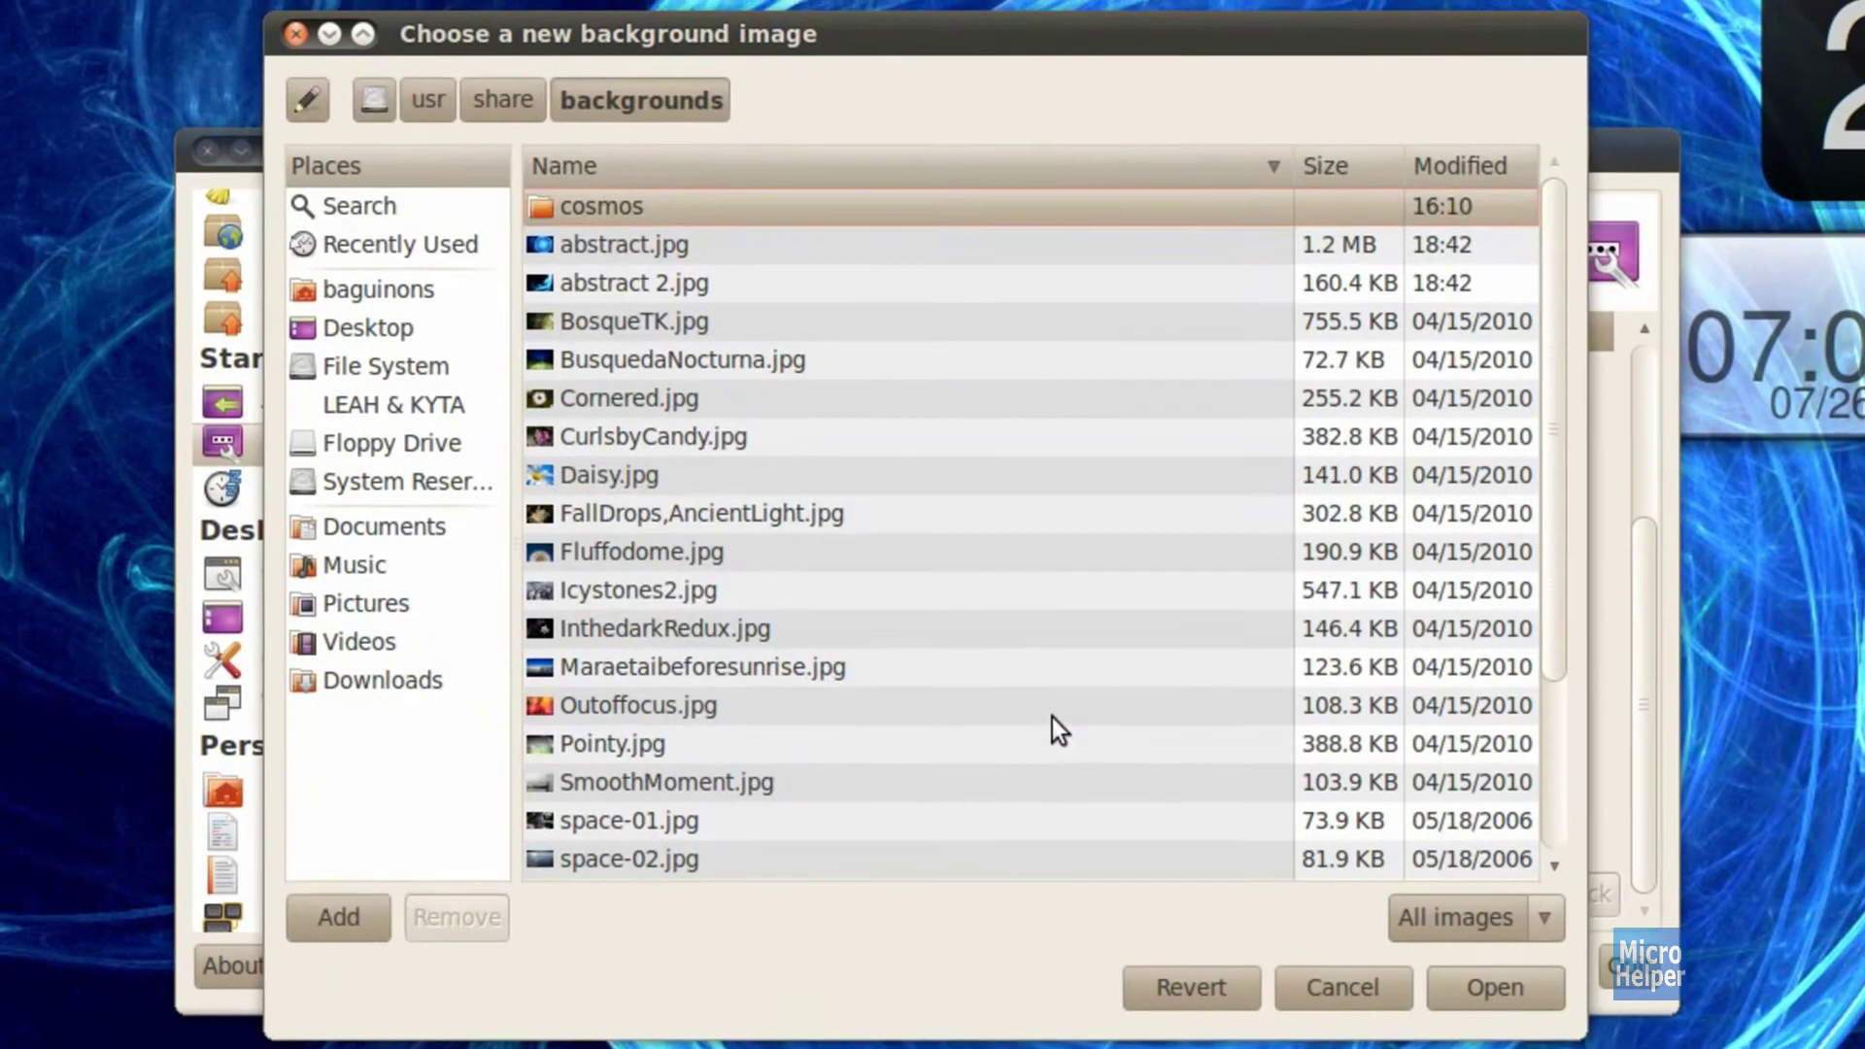
click(765, 483)
right_click(598, 192)
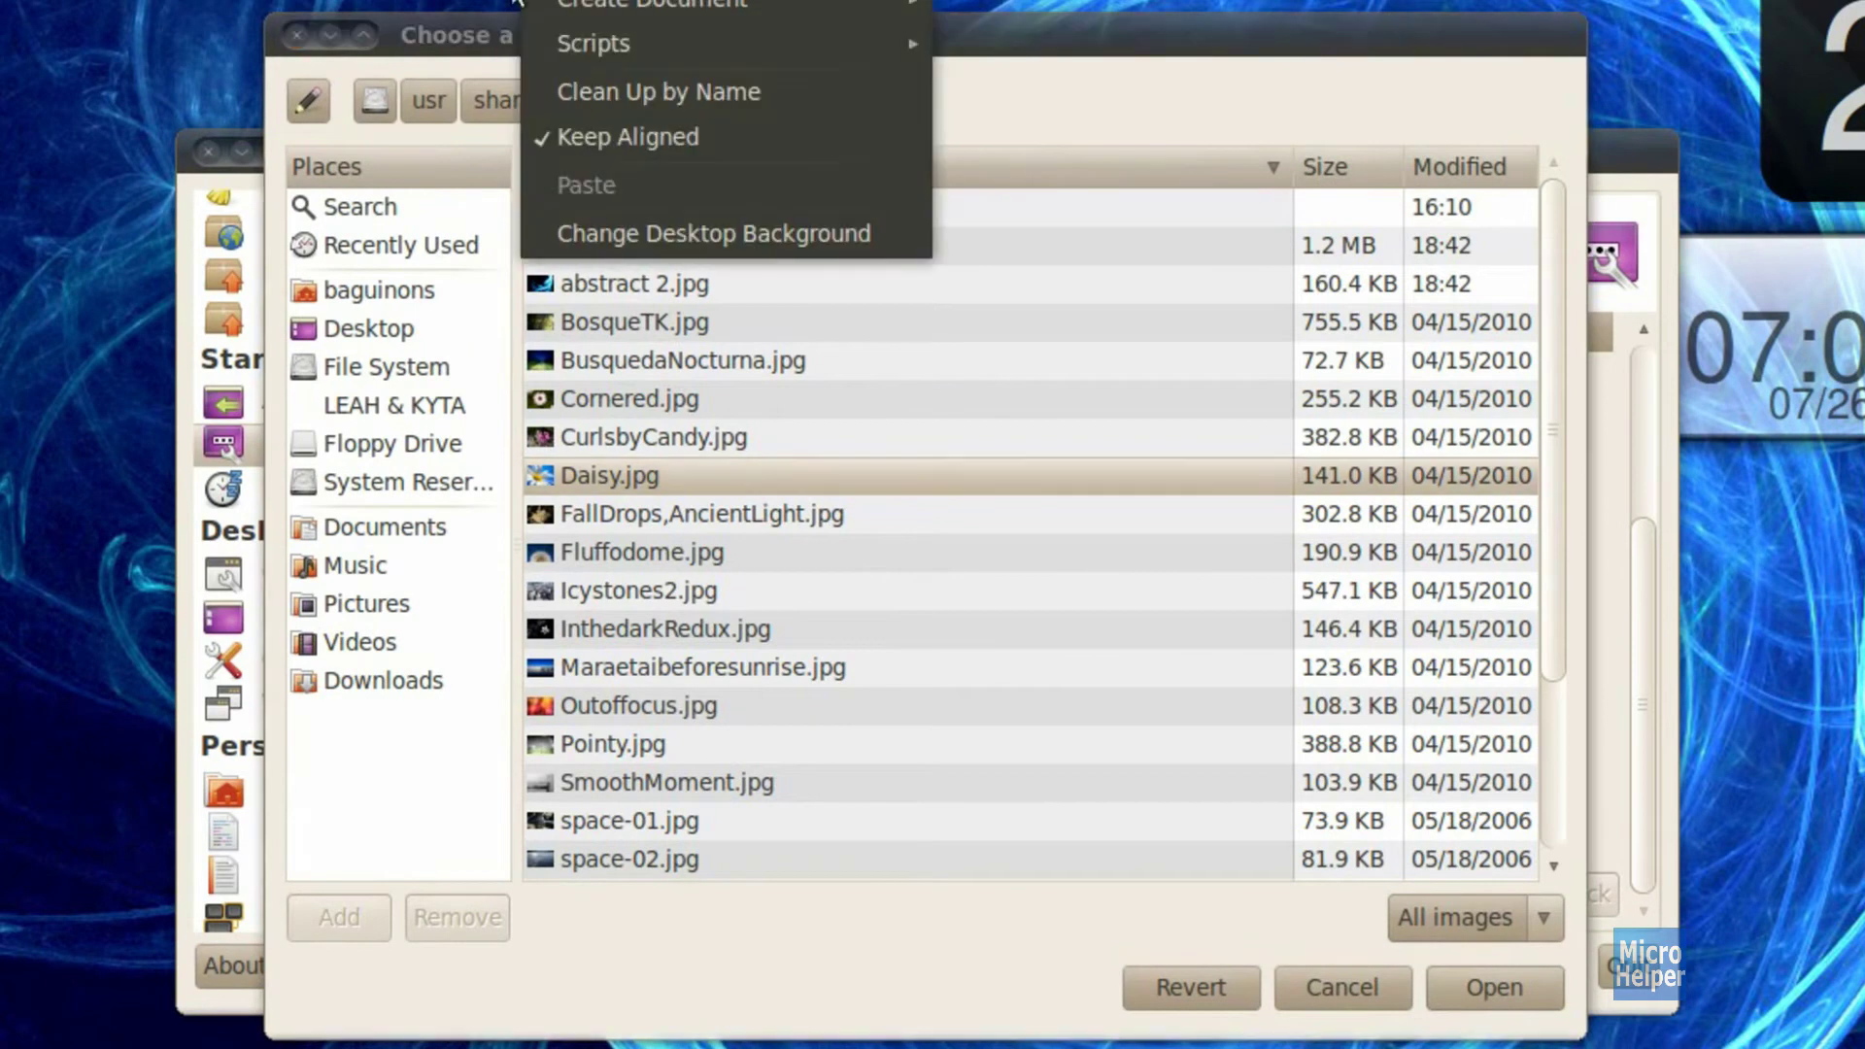
click(666, 250)
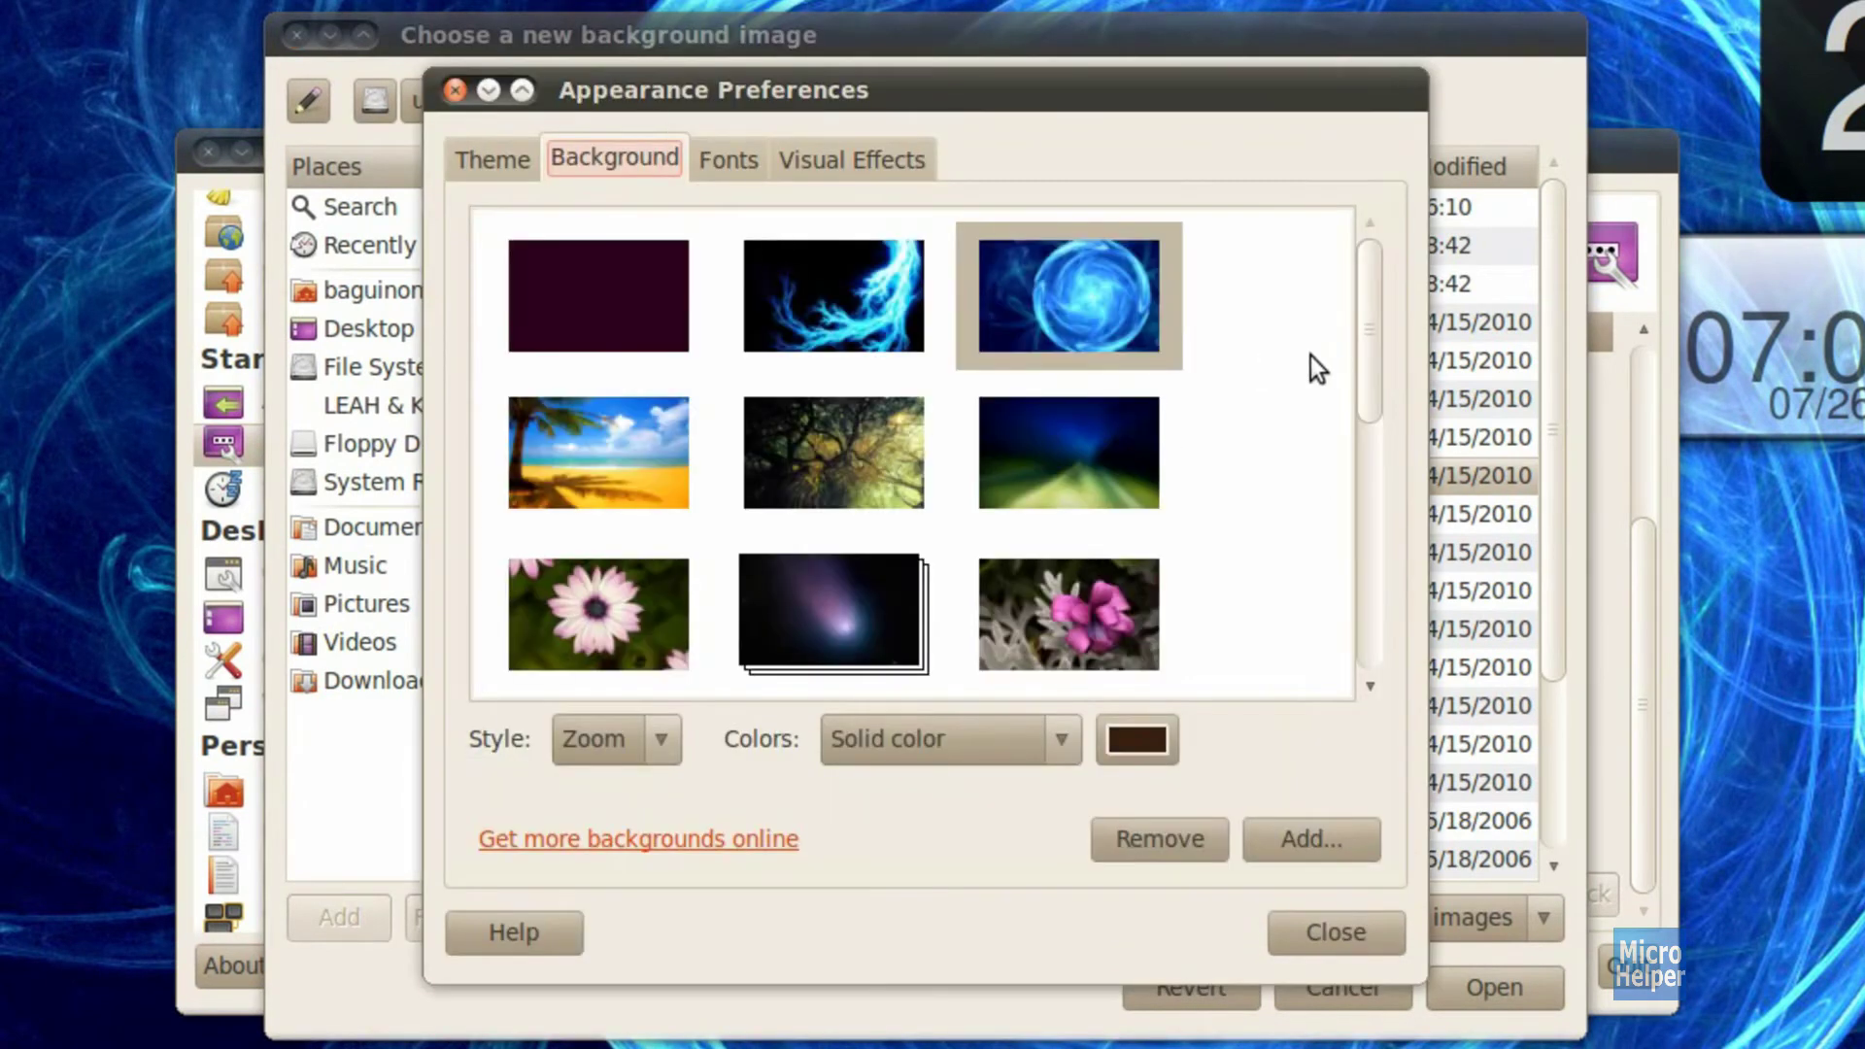
click(1340, 930)
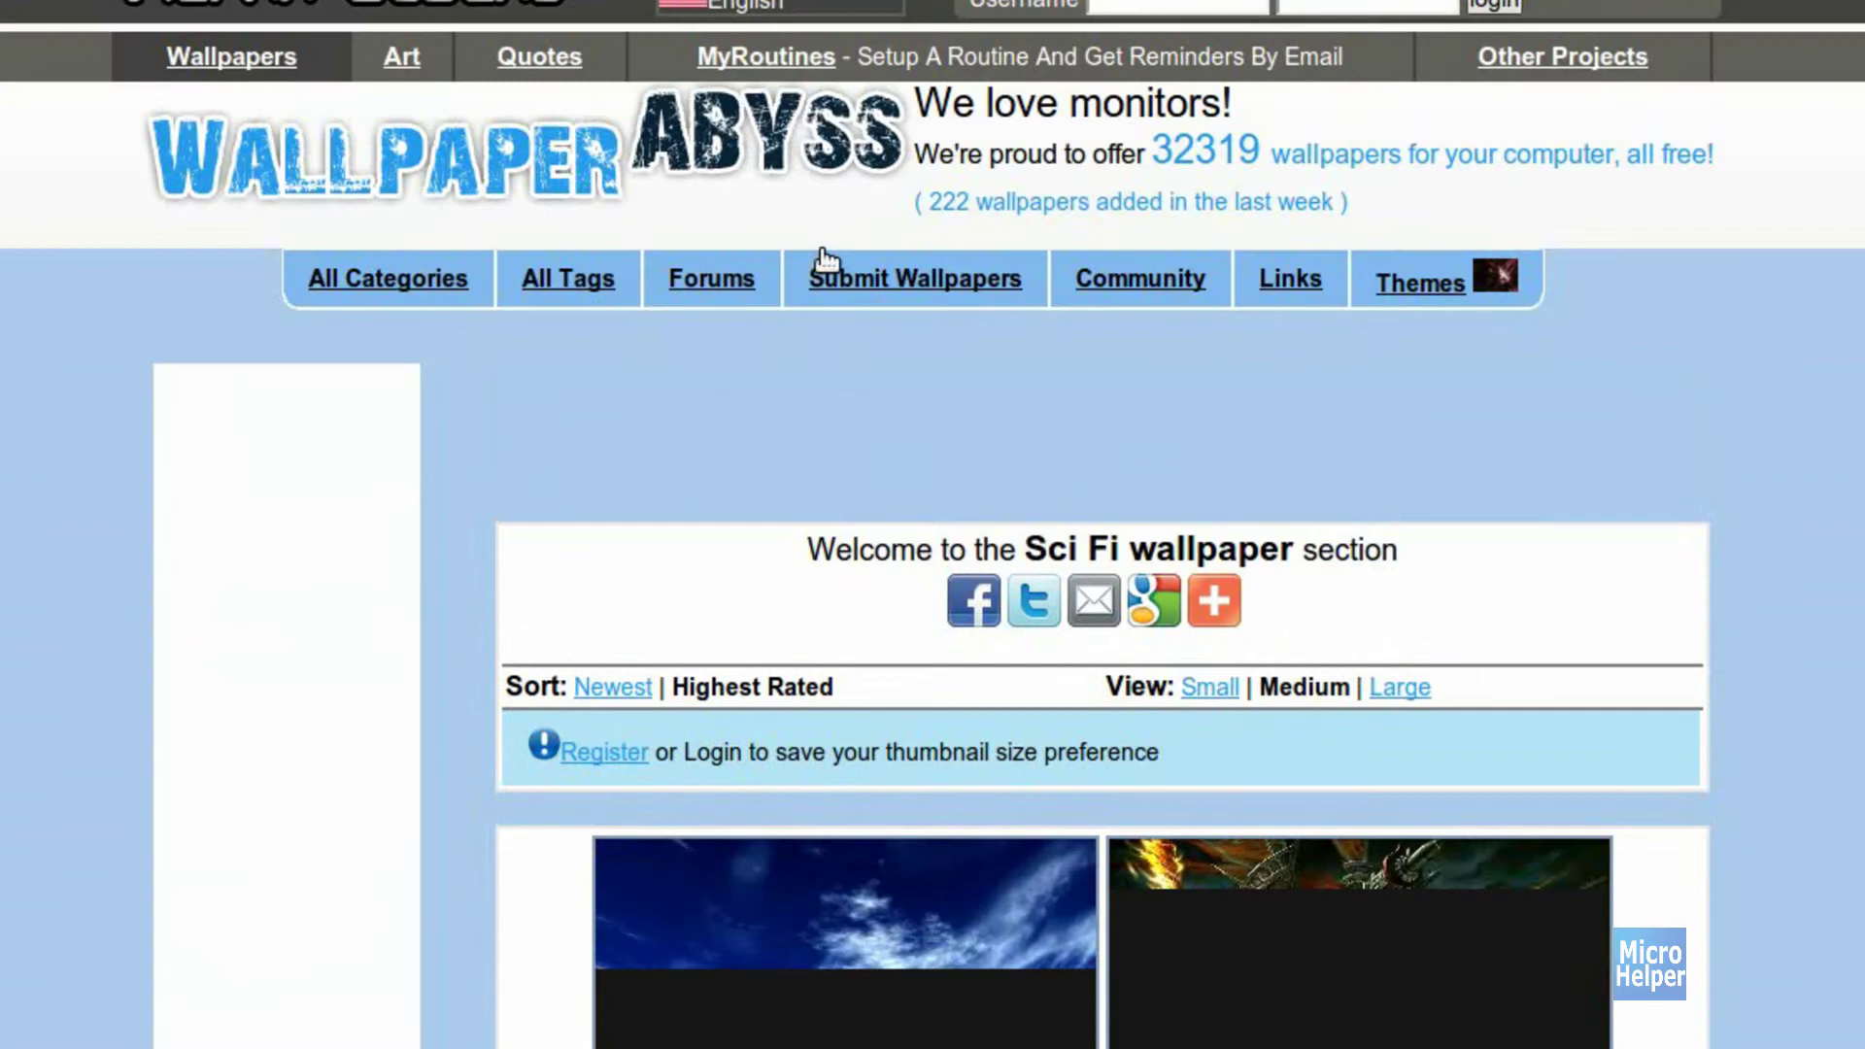
scroll(1208, 458, down, 5)
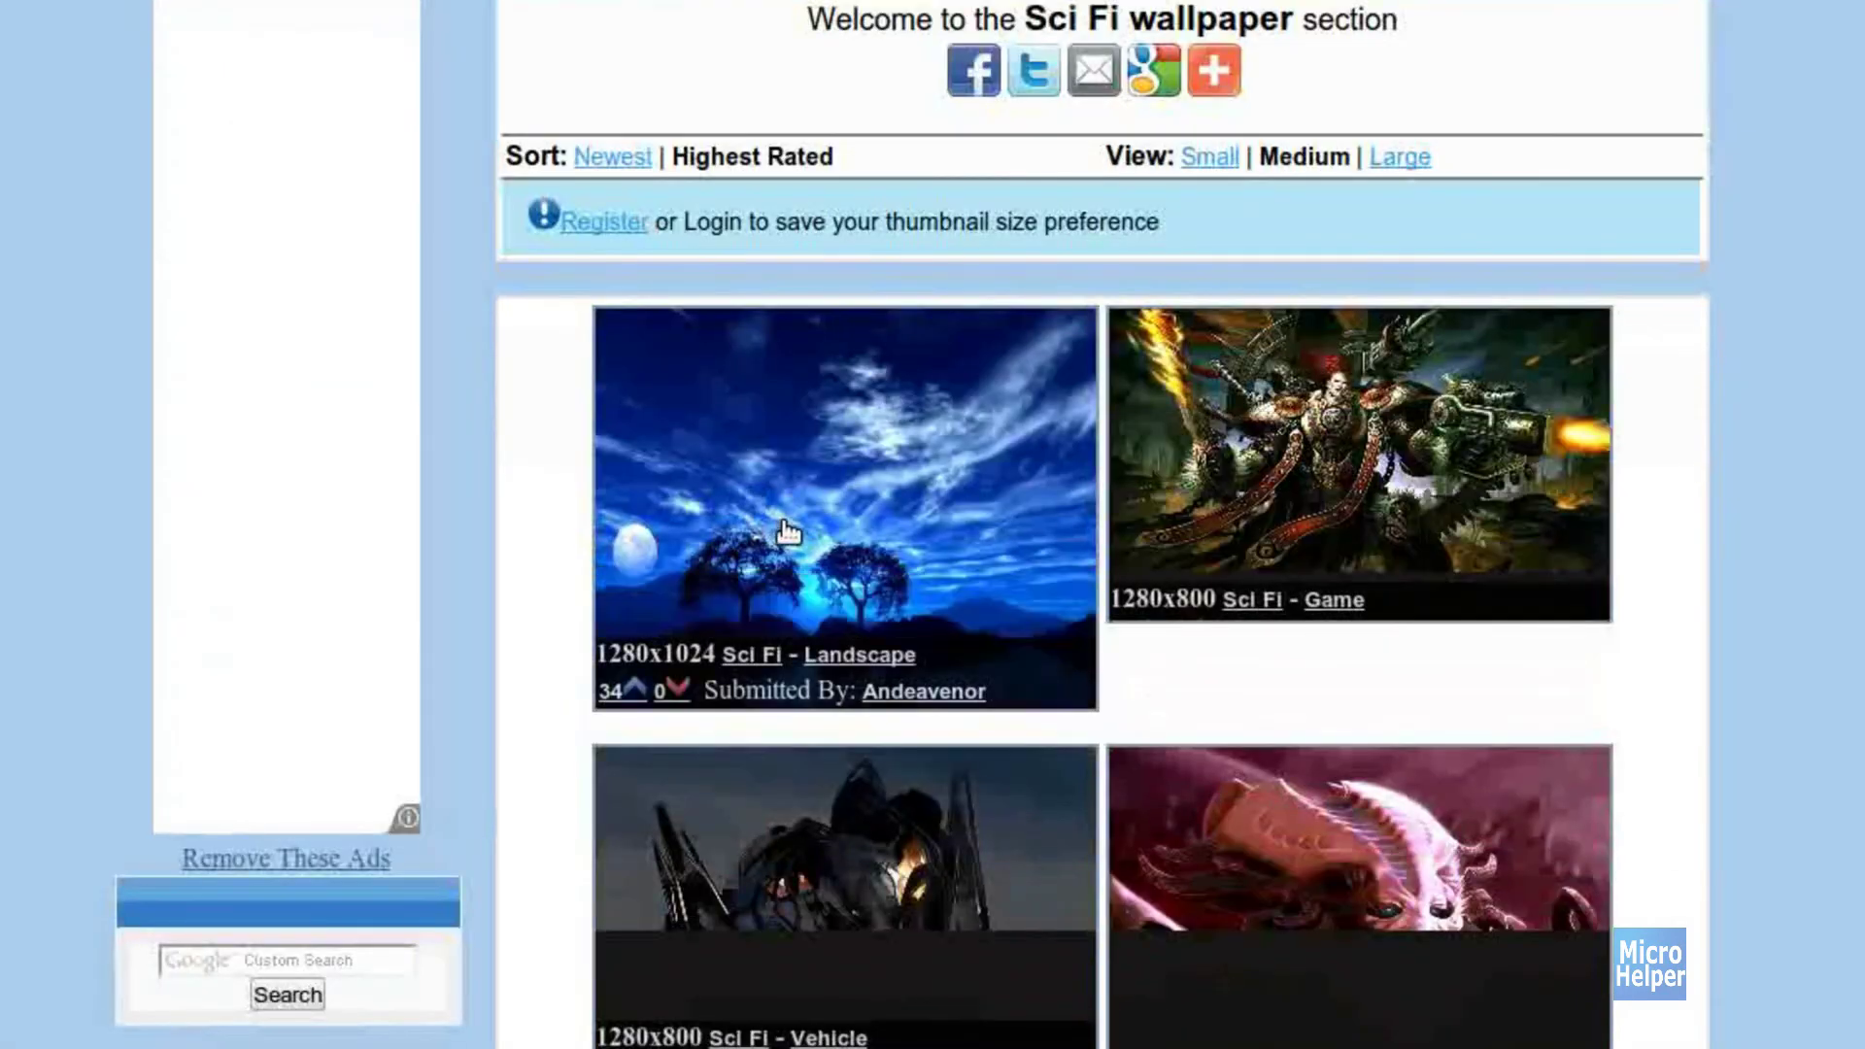
scroll(763, 530, down, 3)
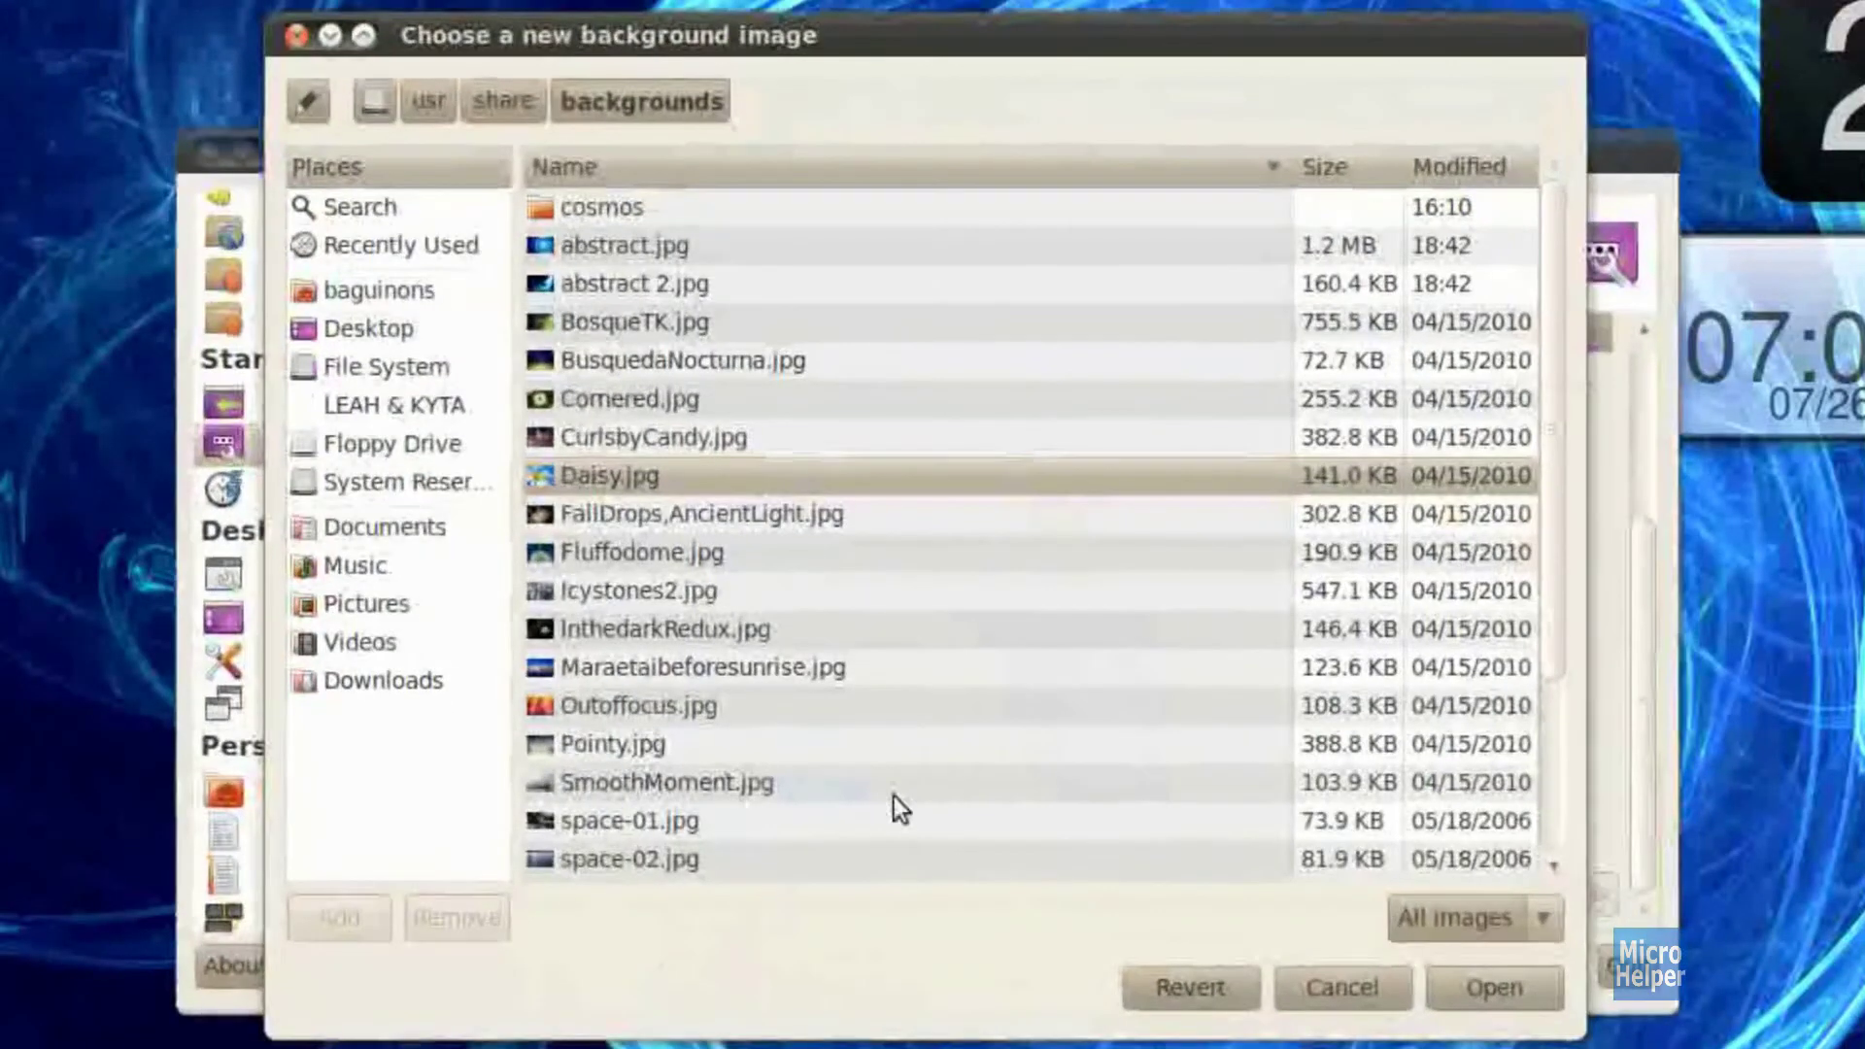
Step: Cancel the background chooser and open a file browser on the Computer view
click(1332, 980)
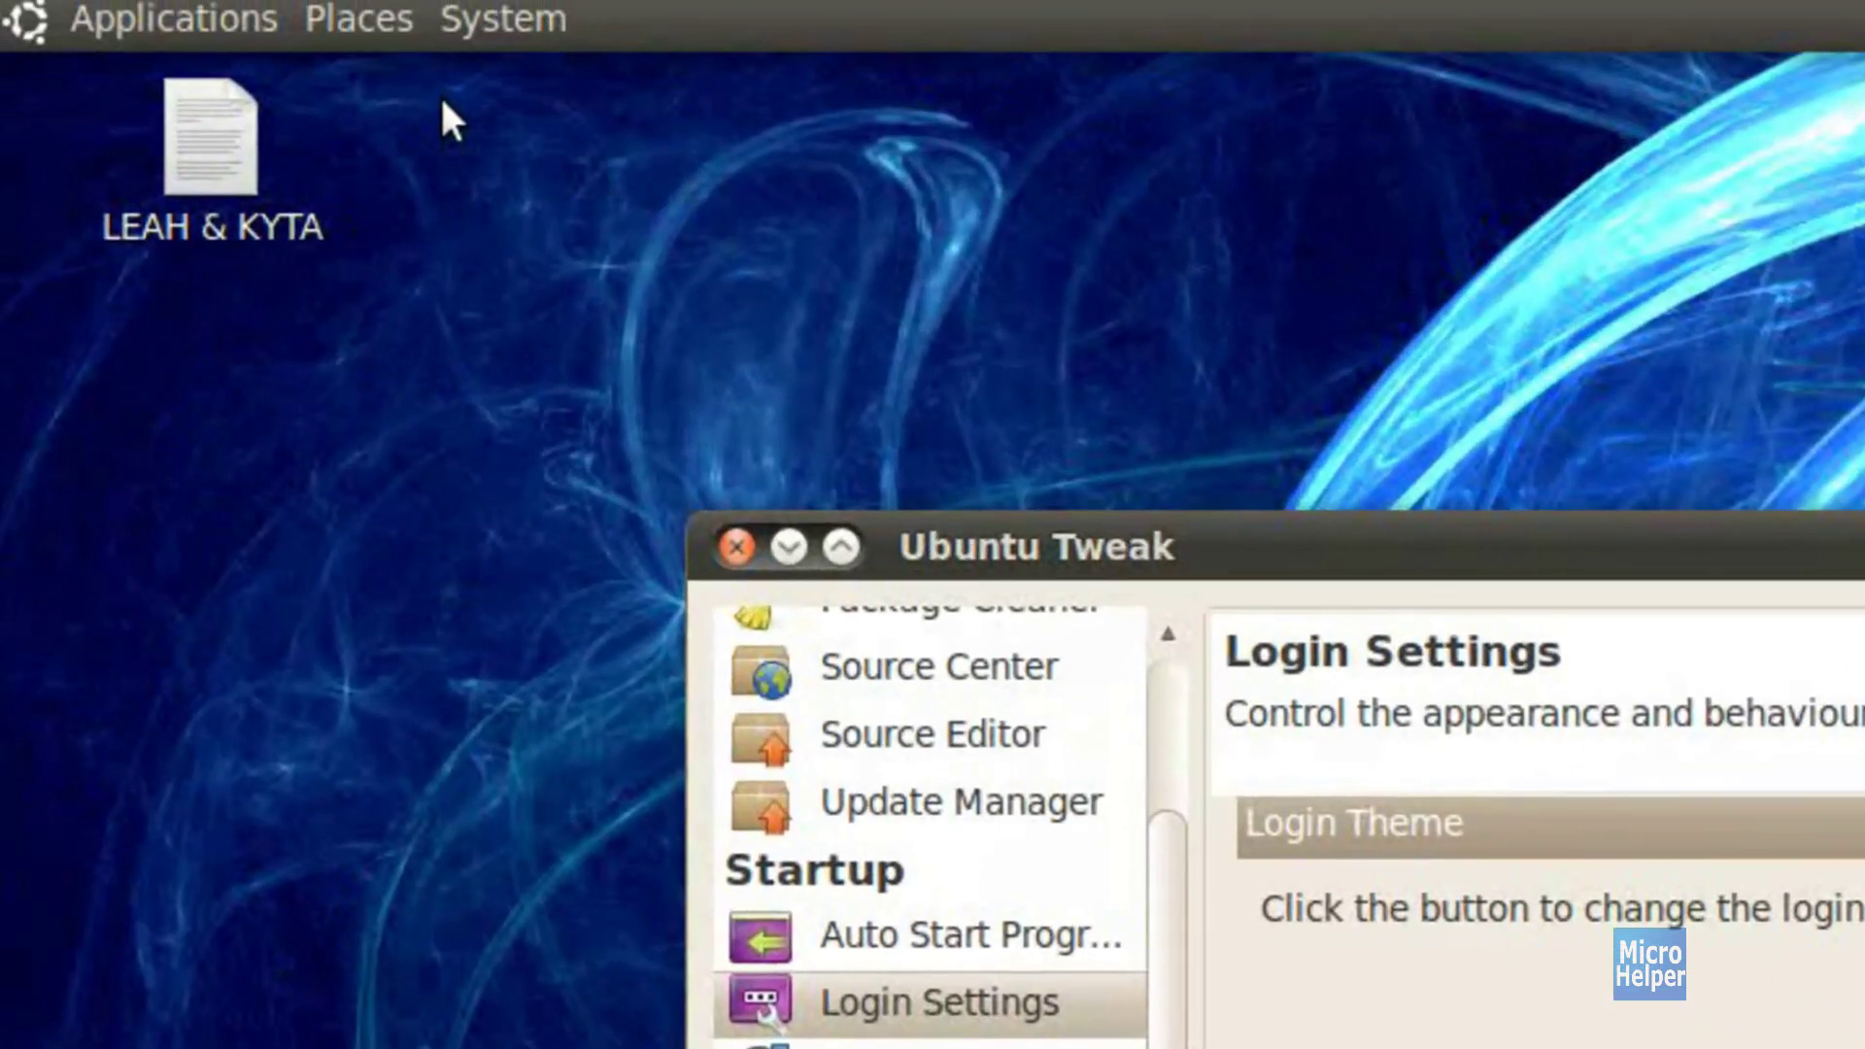
click(330, 14)
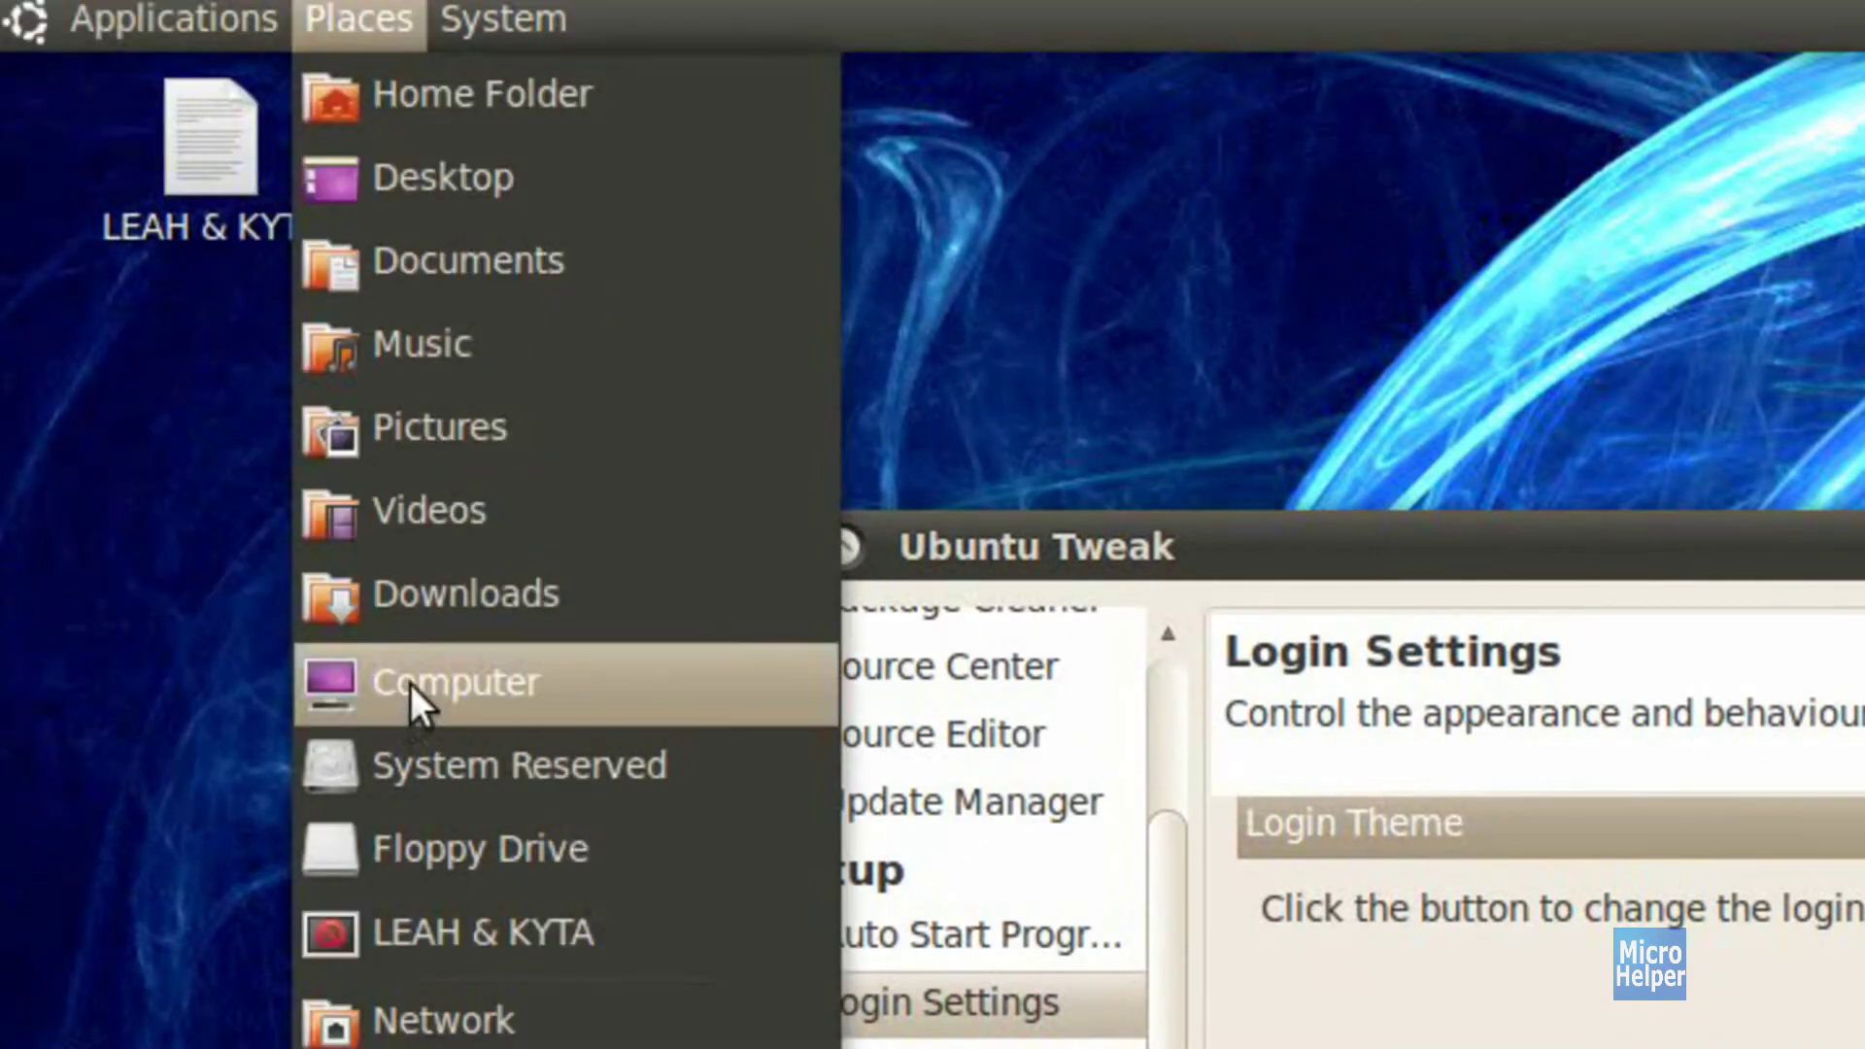
click(410, 684)
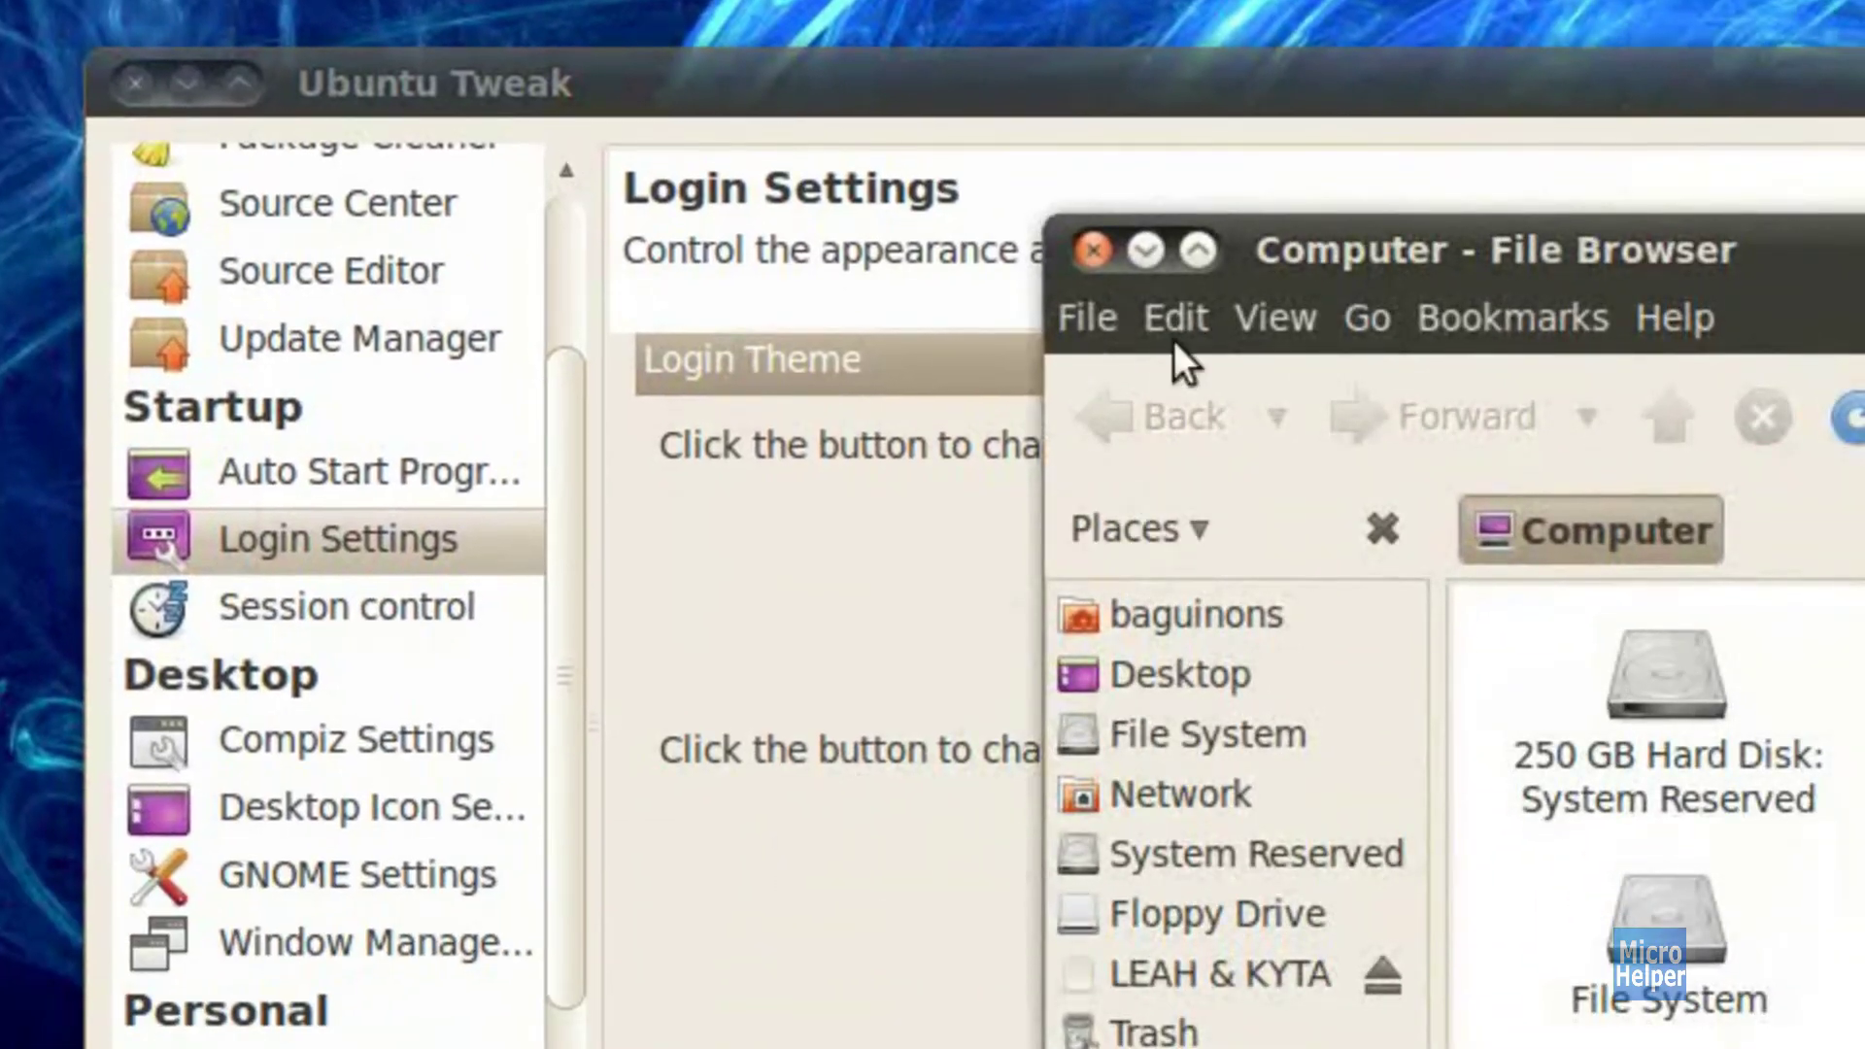
drag(1366, 254, 633, 45)
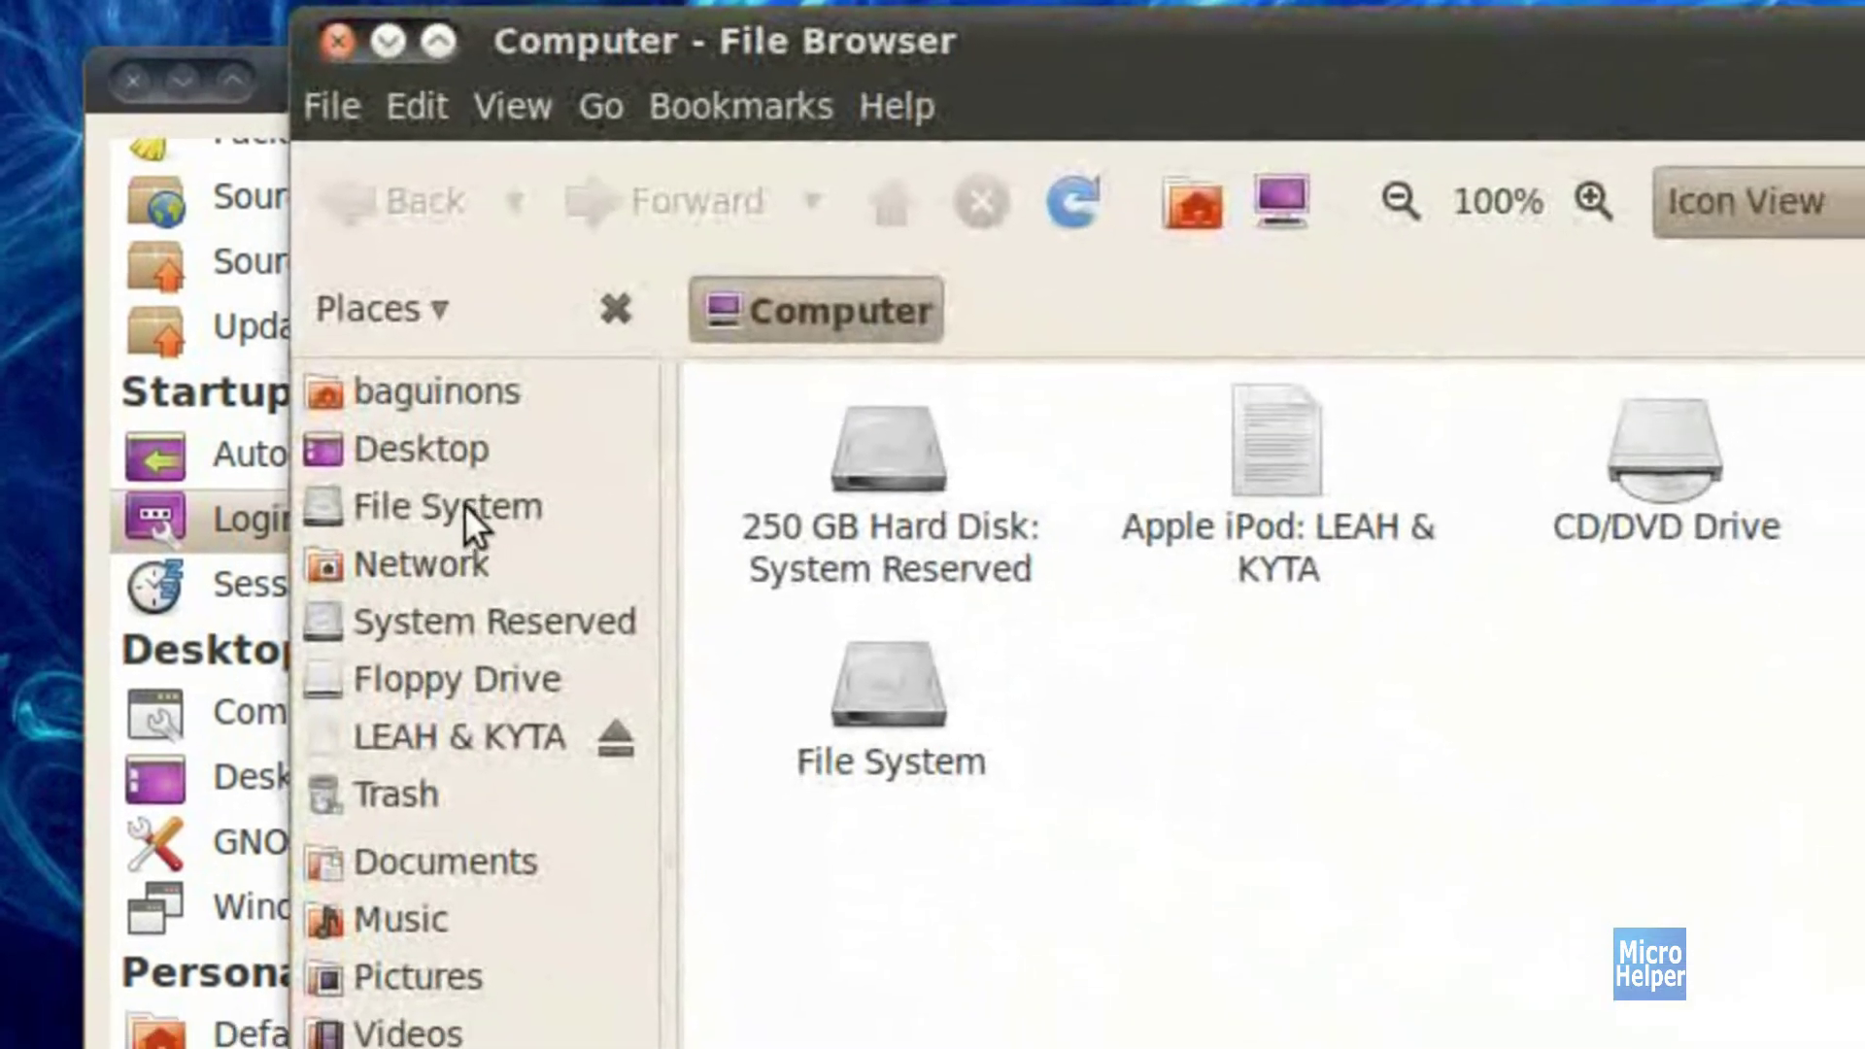
Step: From the File System root, open the usr folder as Administrator
click(464, 507)
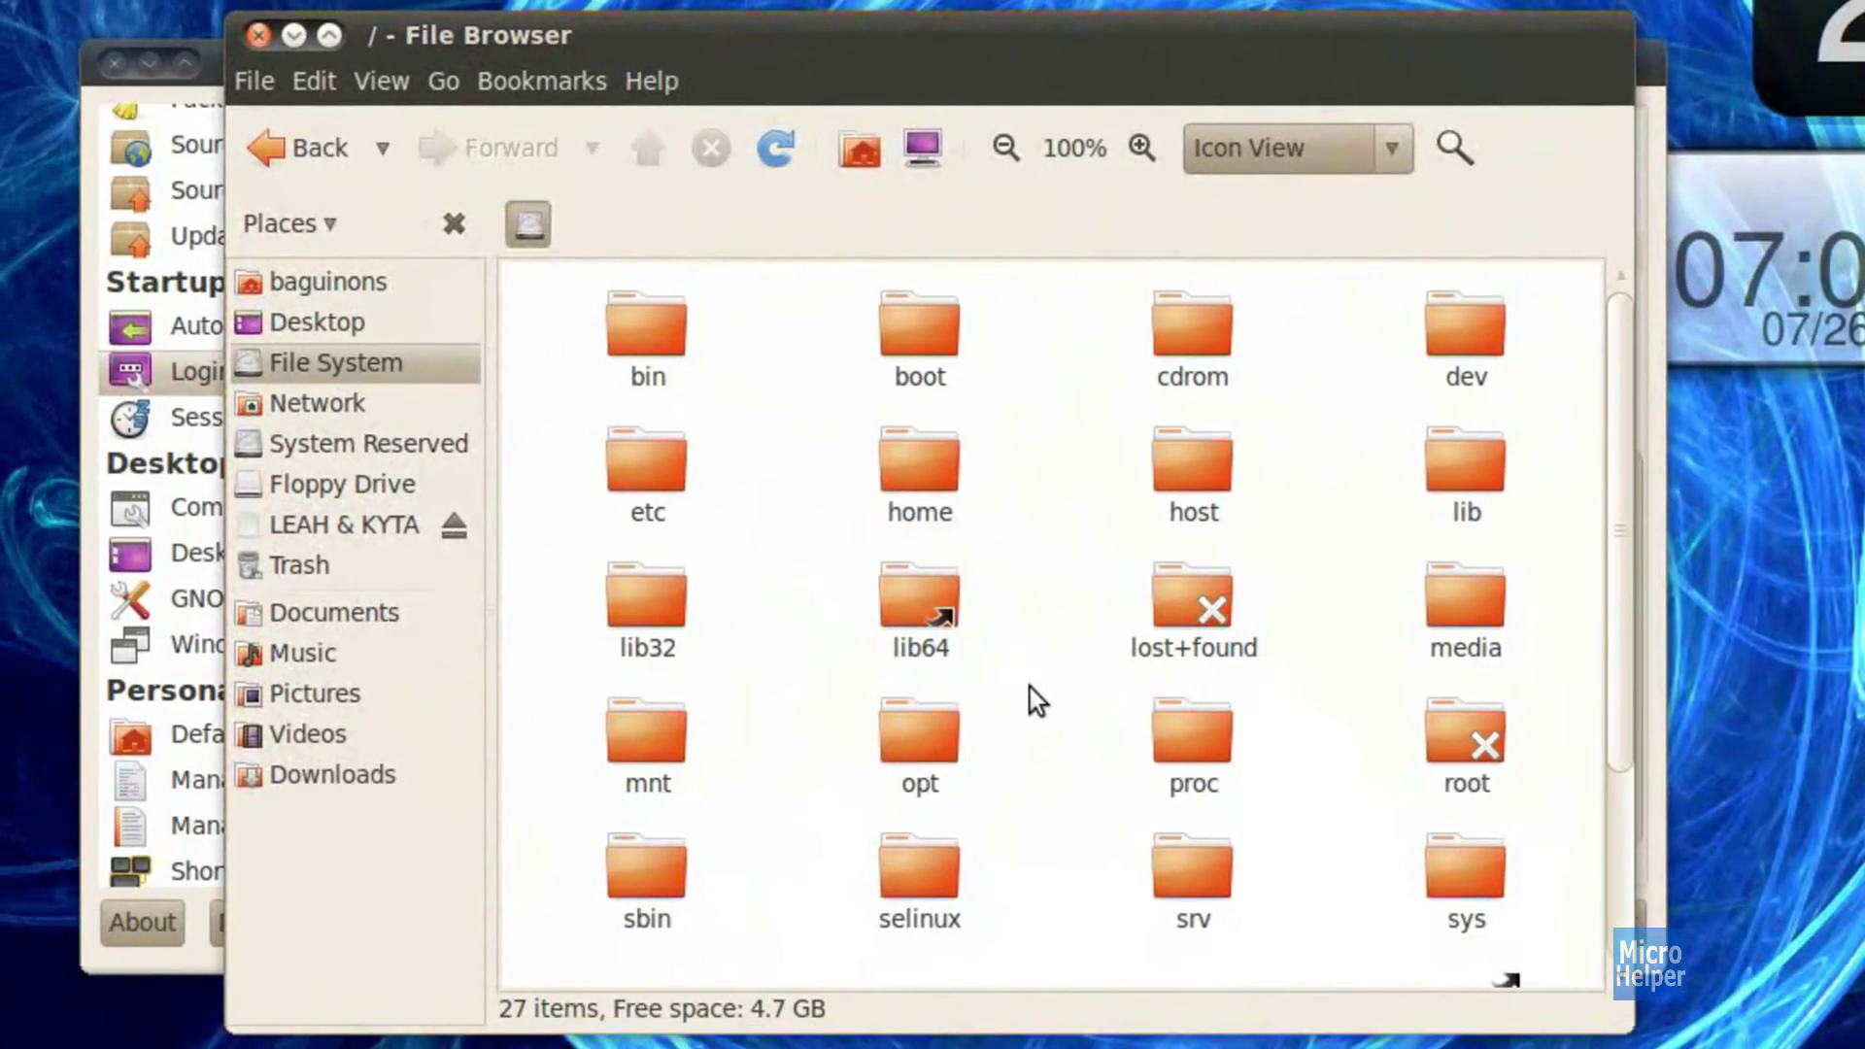
scroll(1027, 663, down, 3)
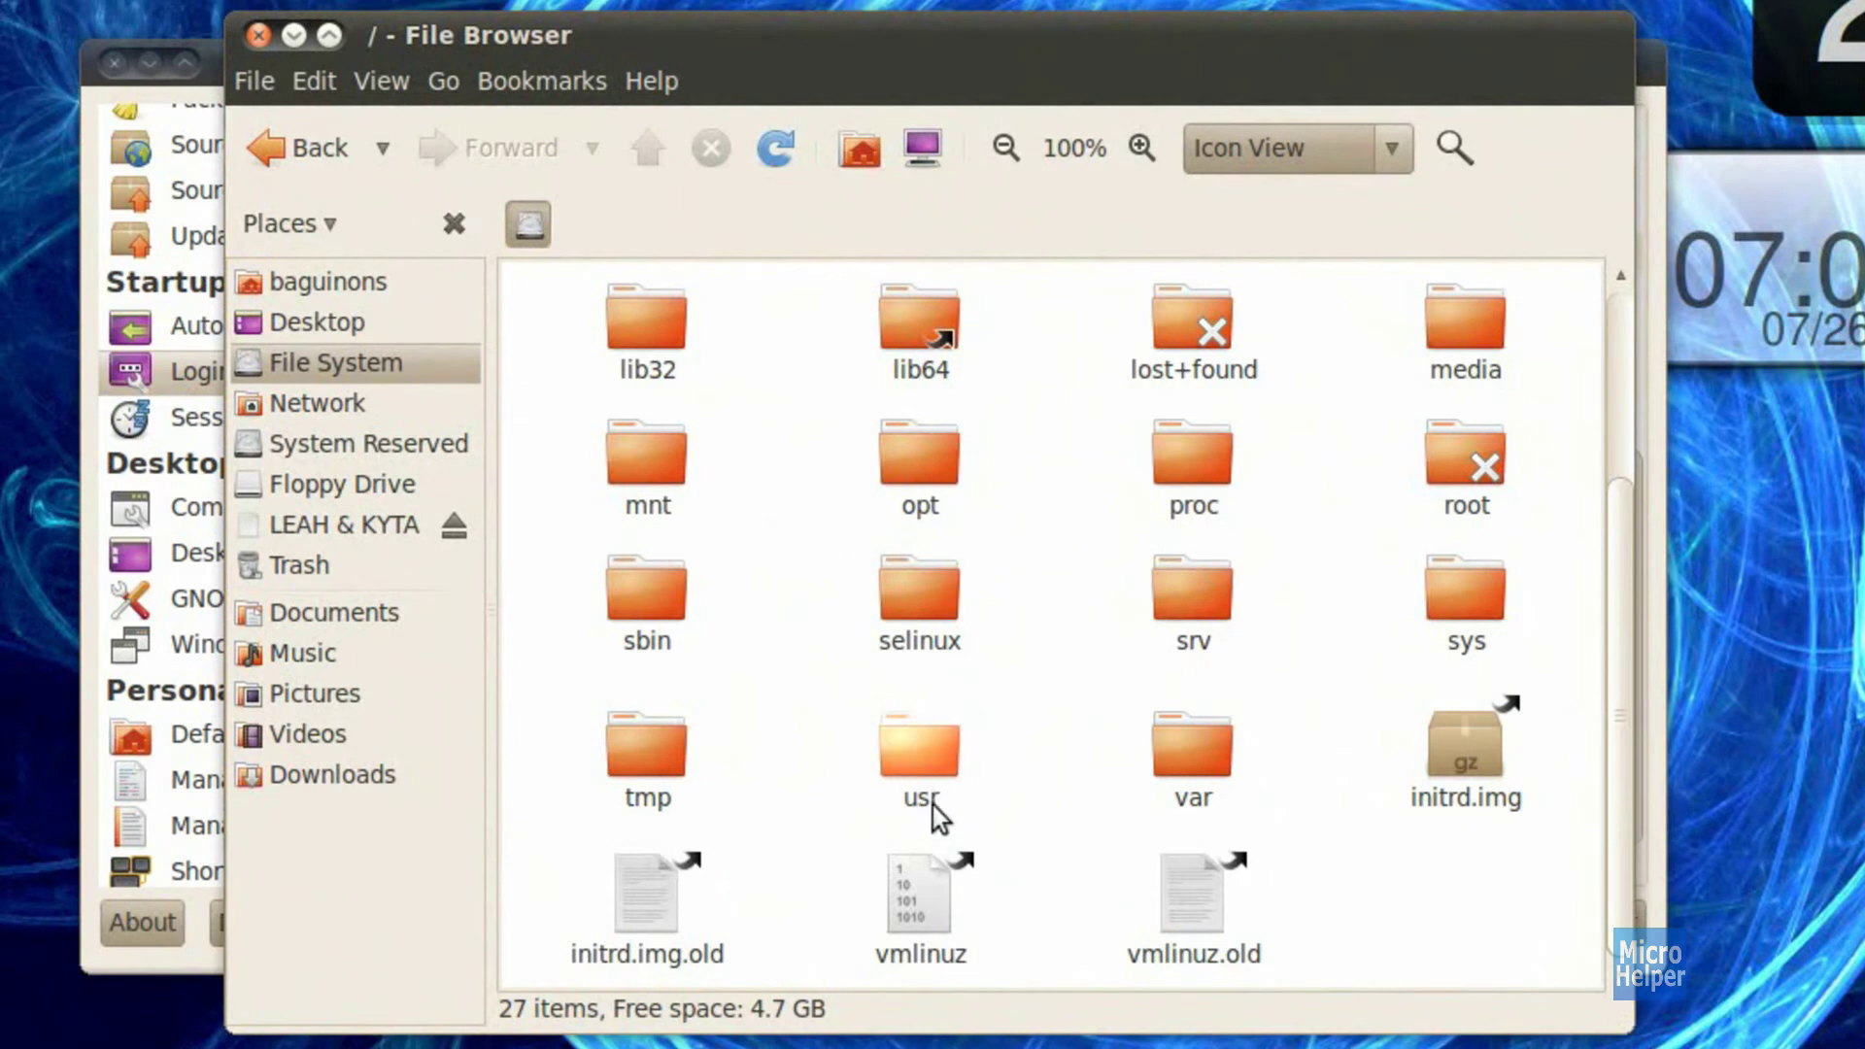
right_click(902, 742)
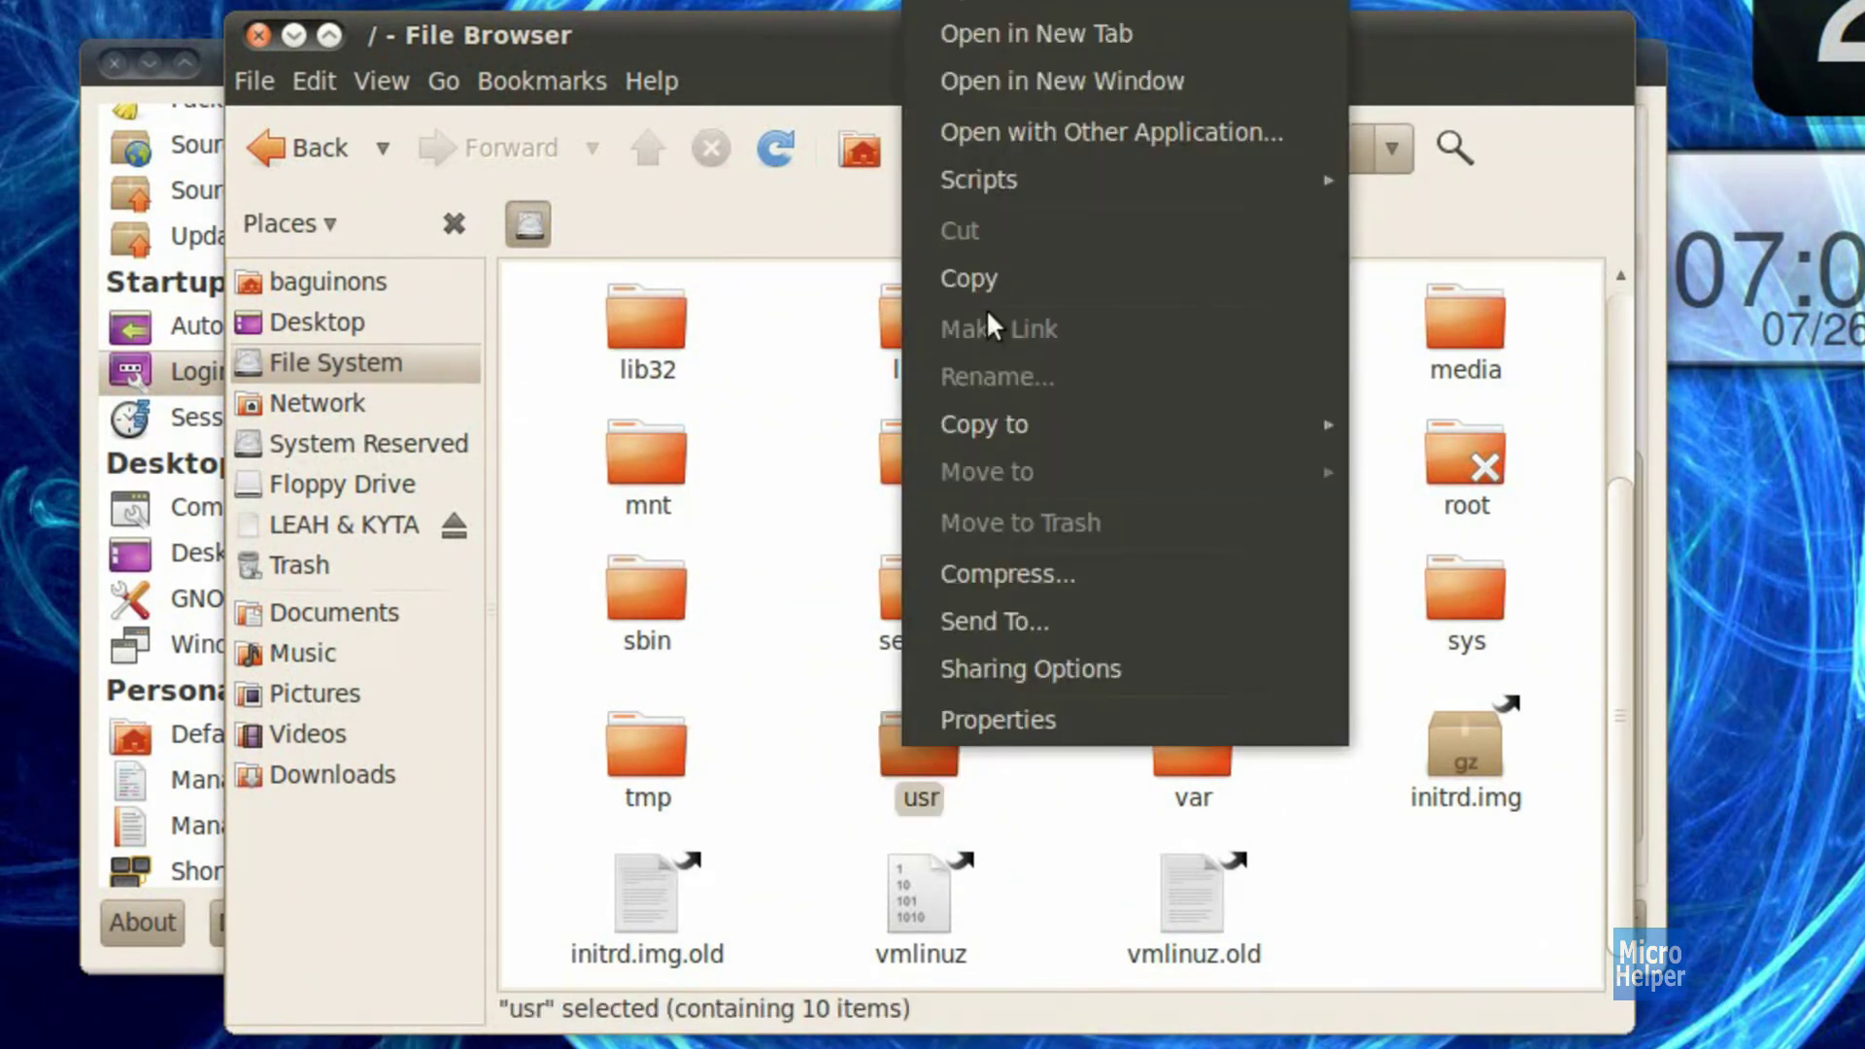
mouse_move(1028, 181)
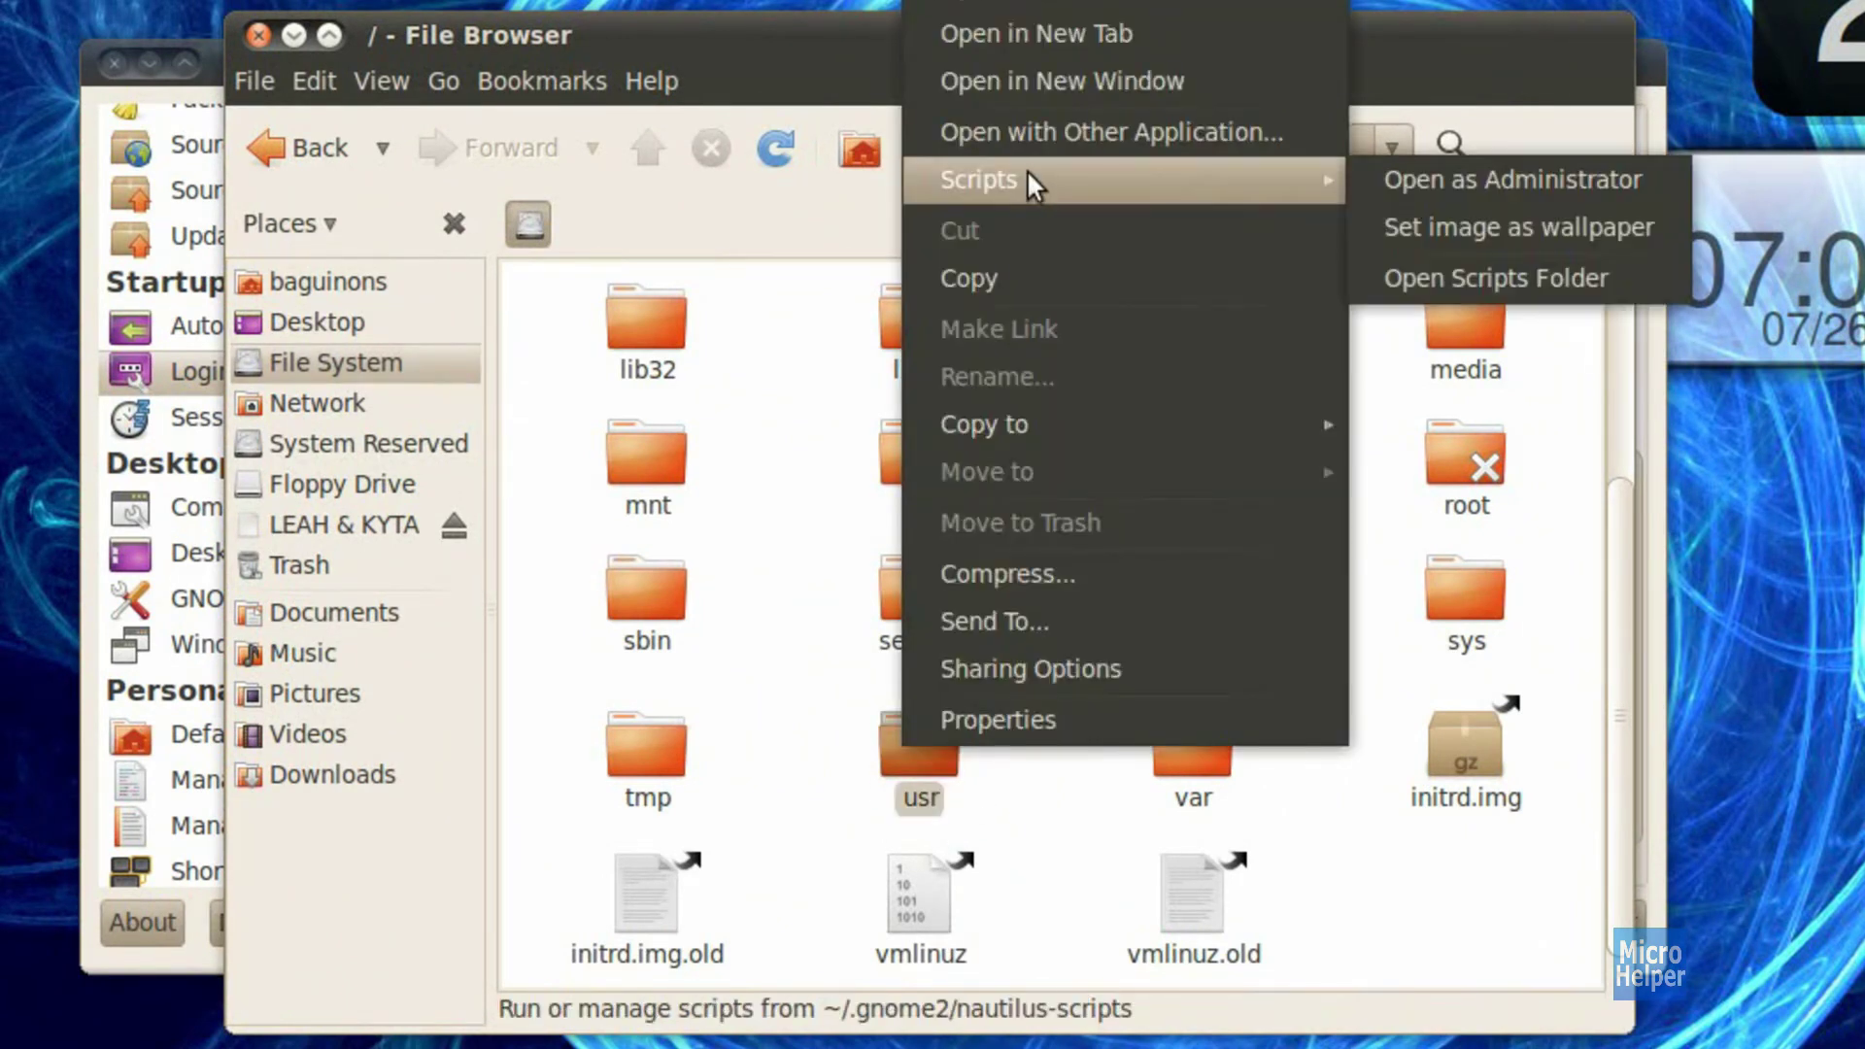
click(1430, 177)
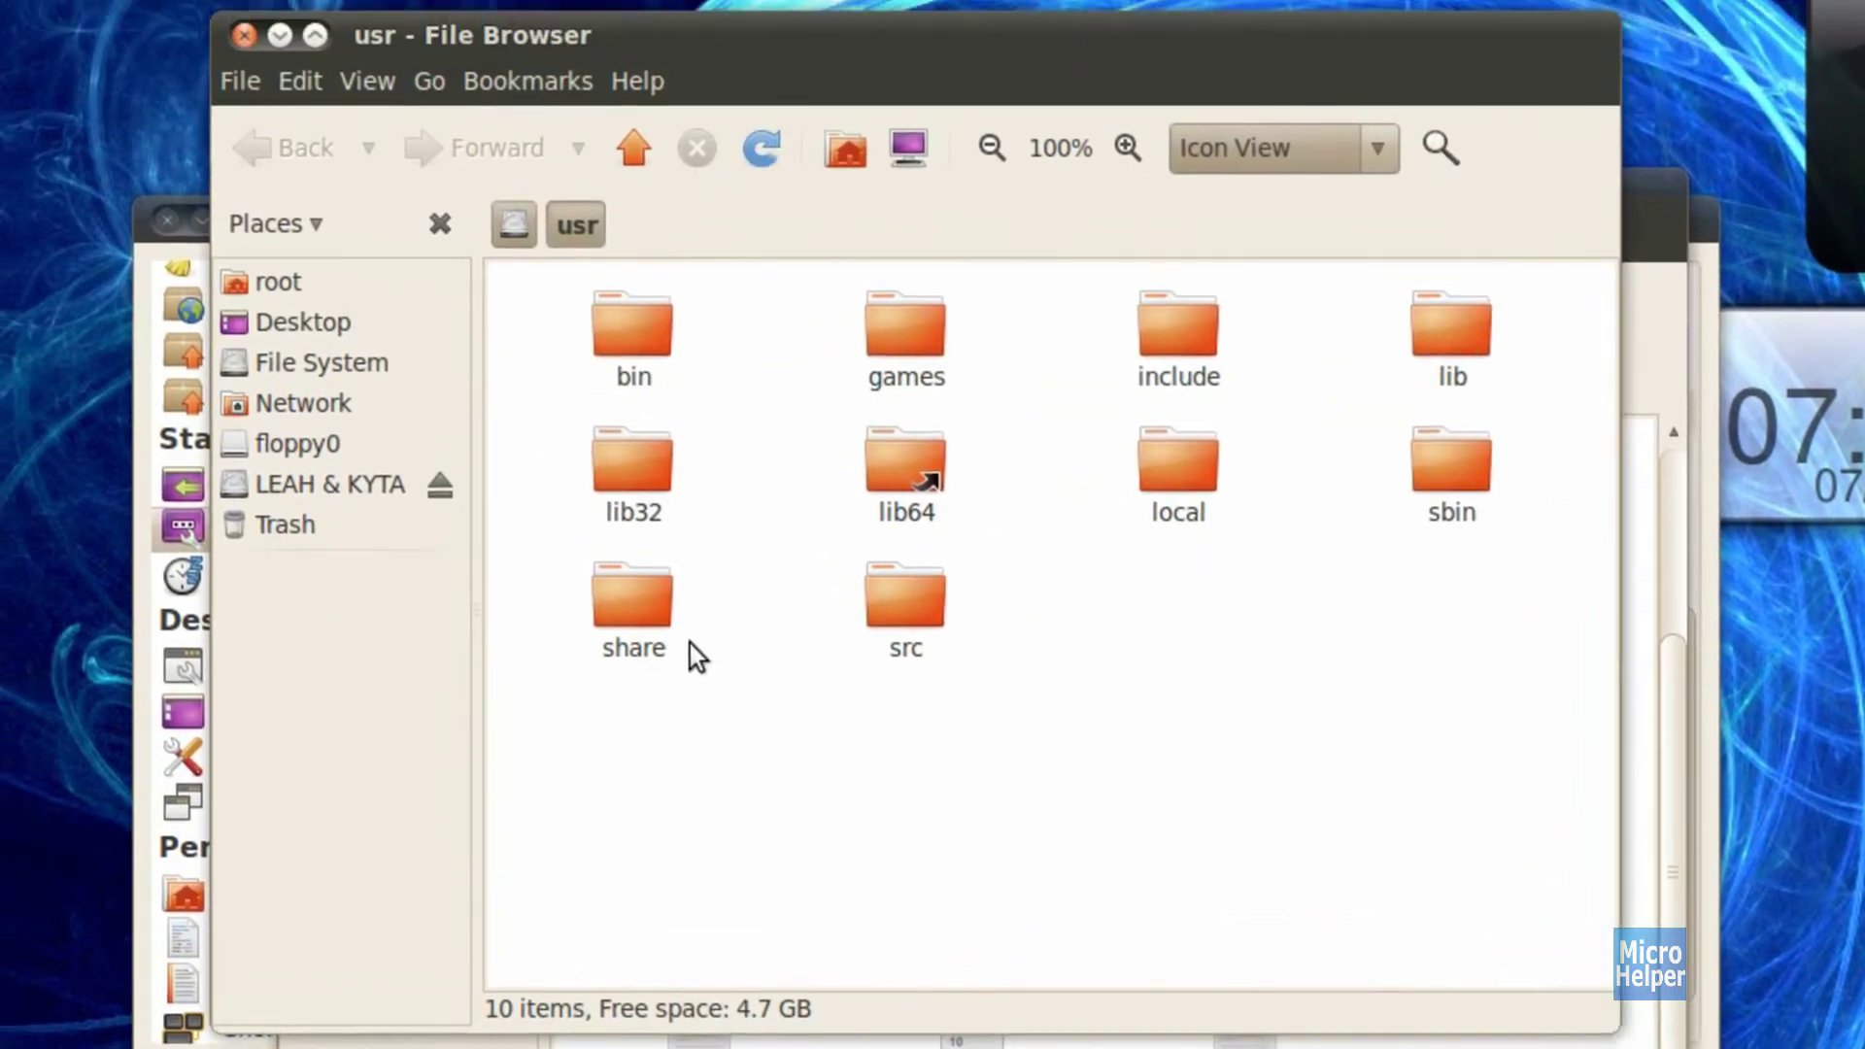
Step: Open share and then its backgrounds folder in the administrator window
double_click(639, 607)
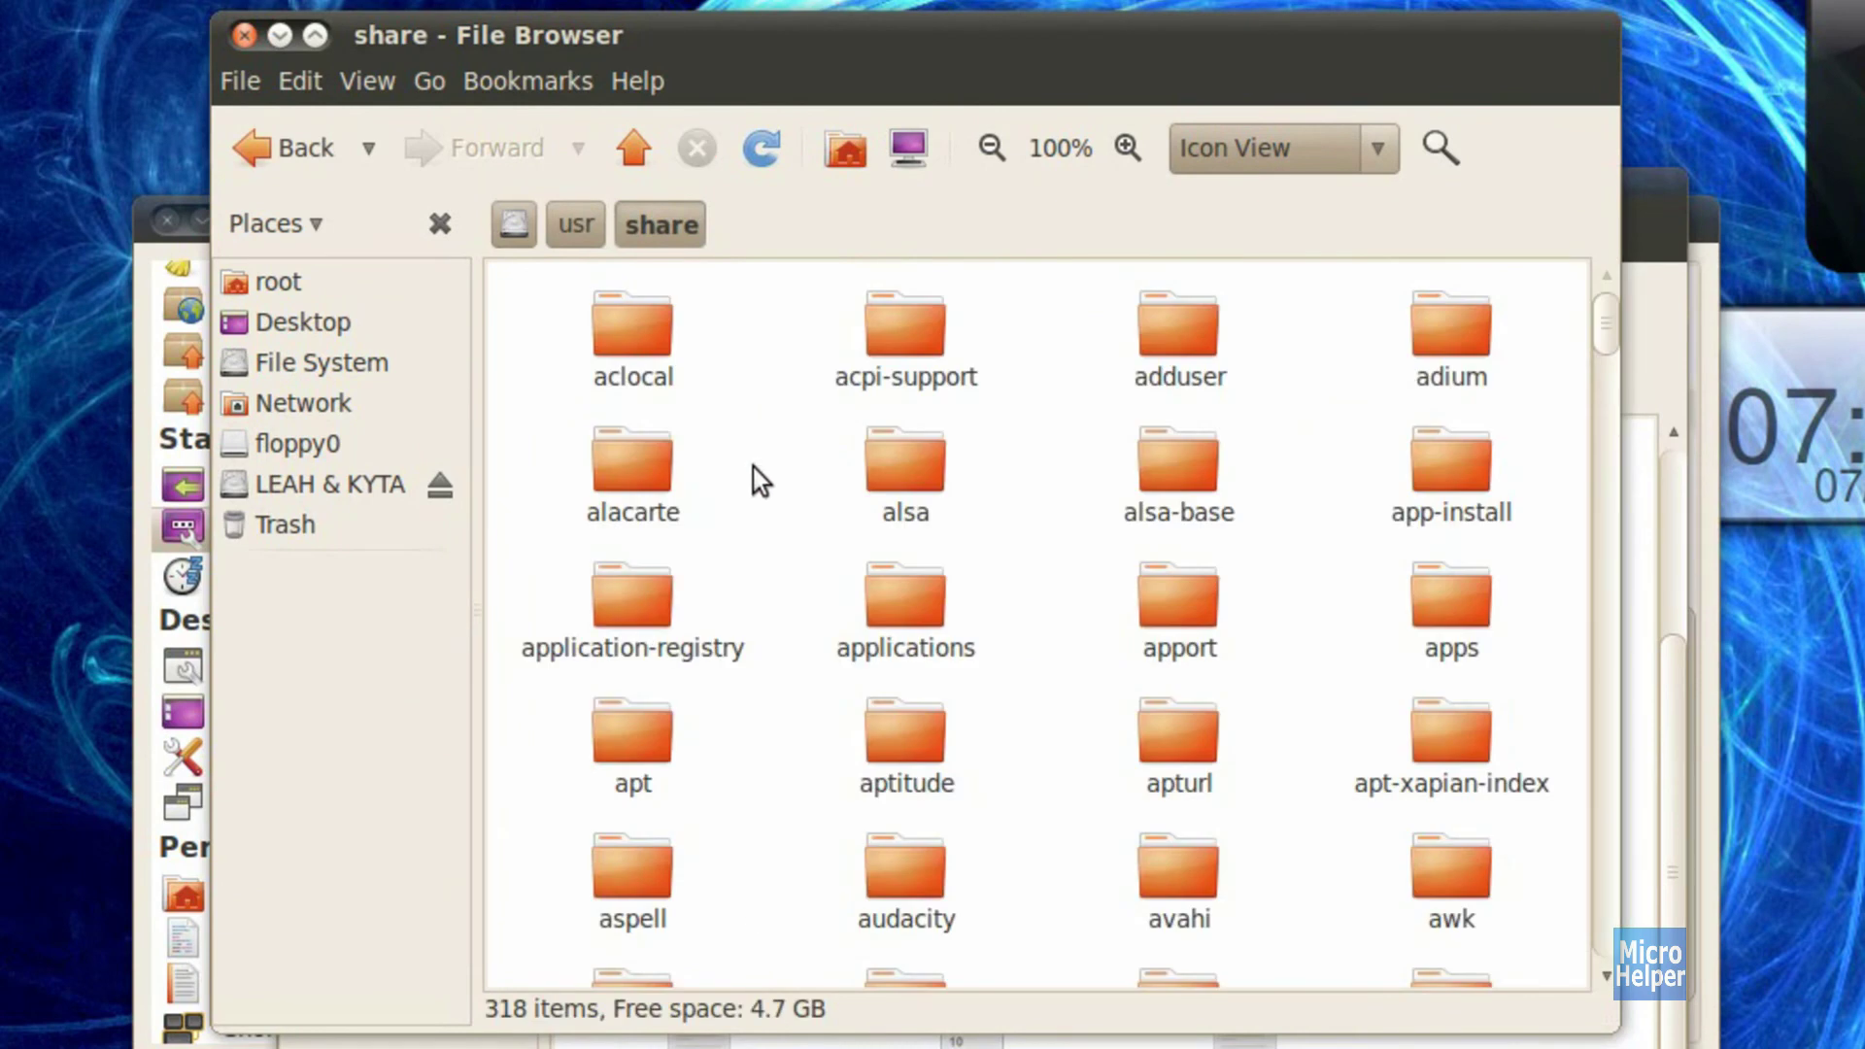
right_click(753, 468)
mouse_move(803, 602)
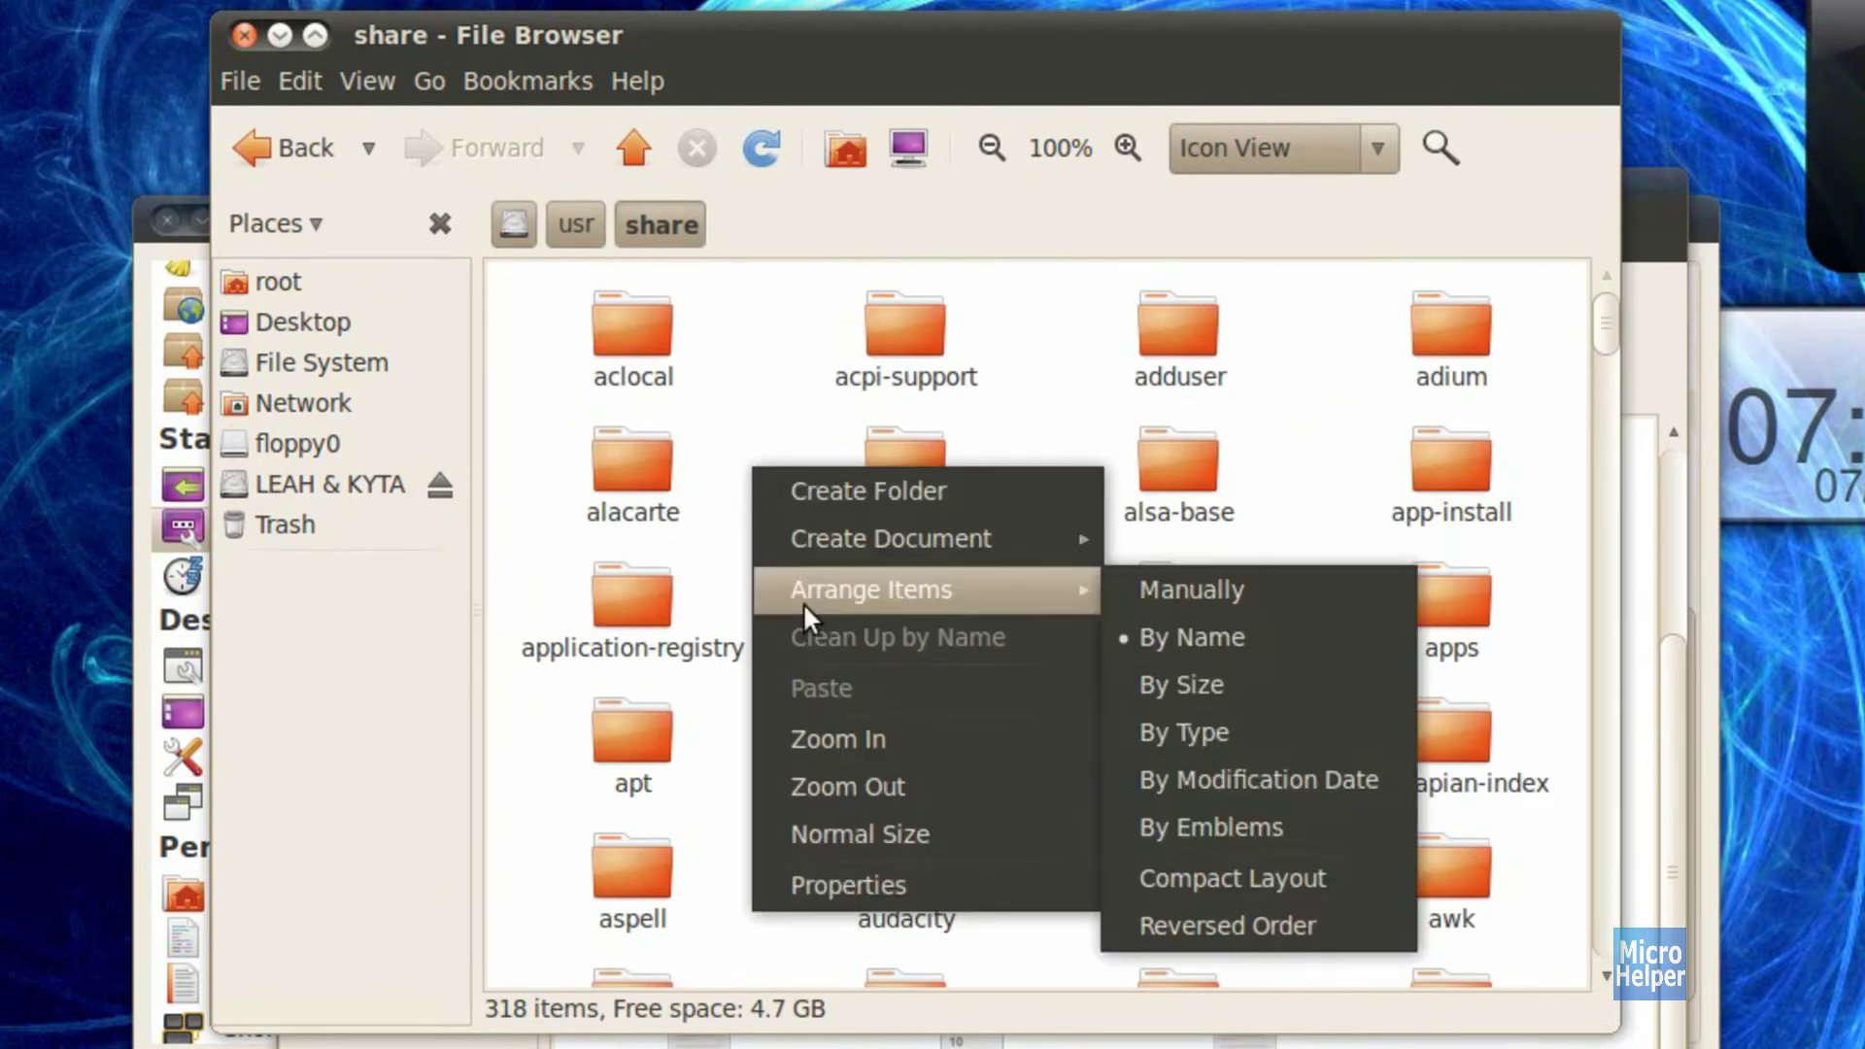
click(730, 350)
scroll(785, 651, down, 5)
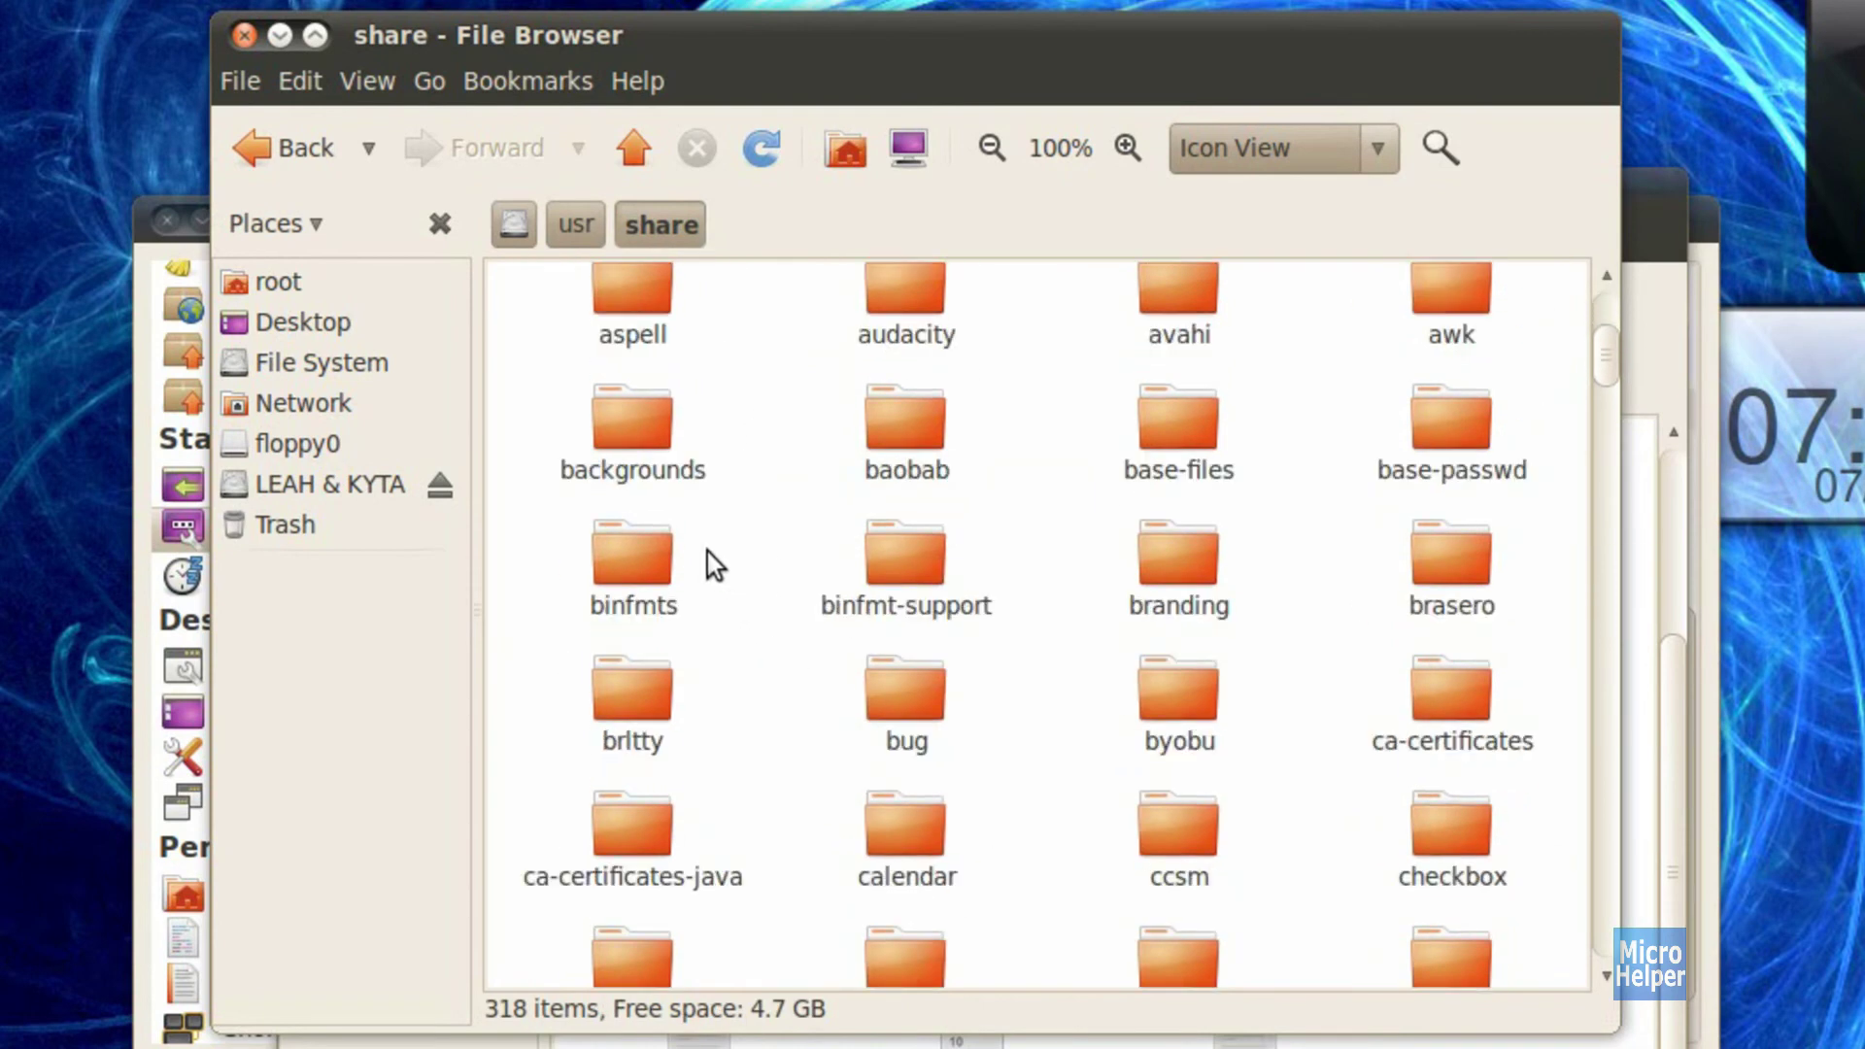
double_click(624, 458)
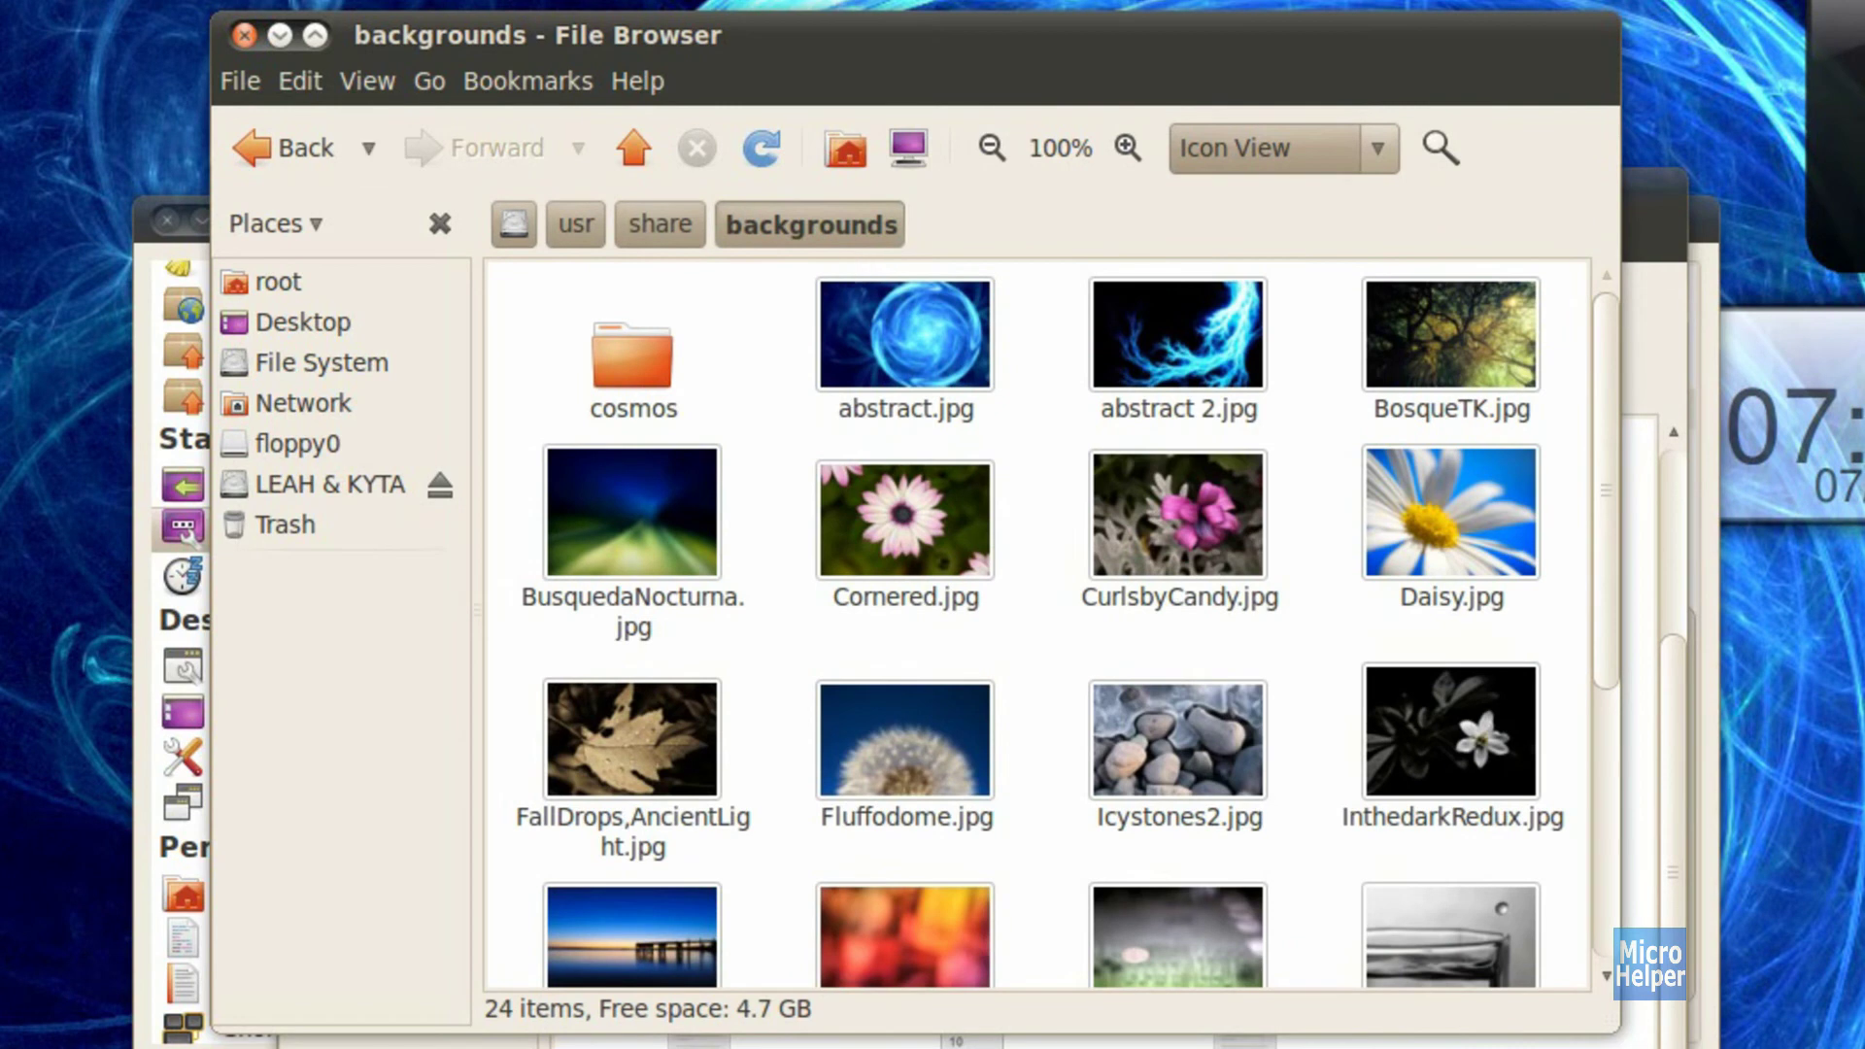
Step: Open Pictures > Wallpapers in a new file browser window
click(10, 5)
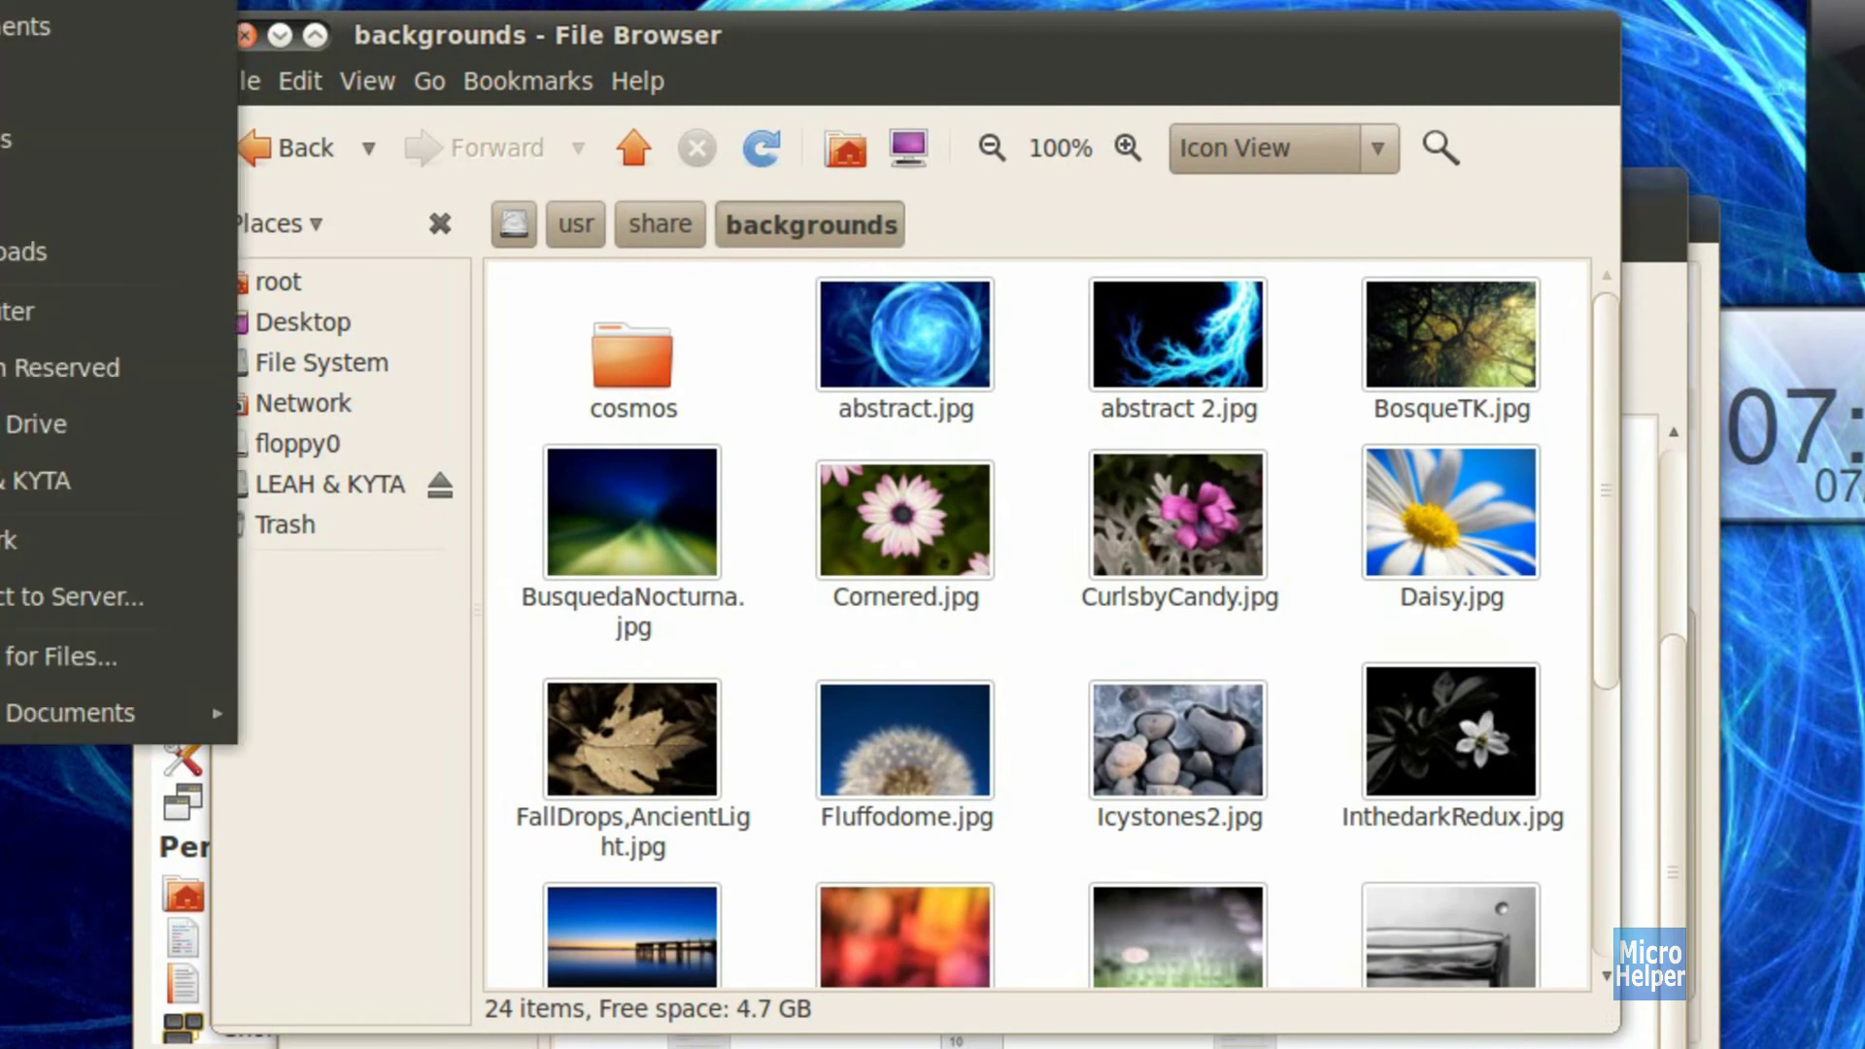
click(37, 165)
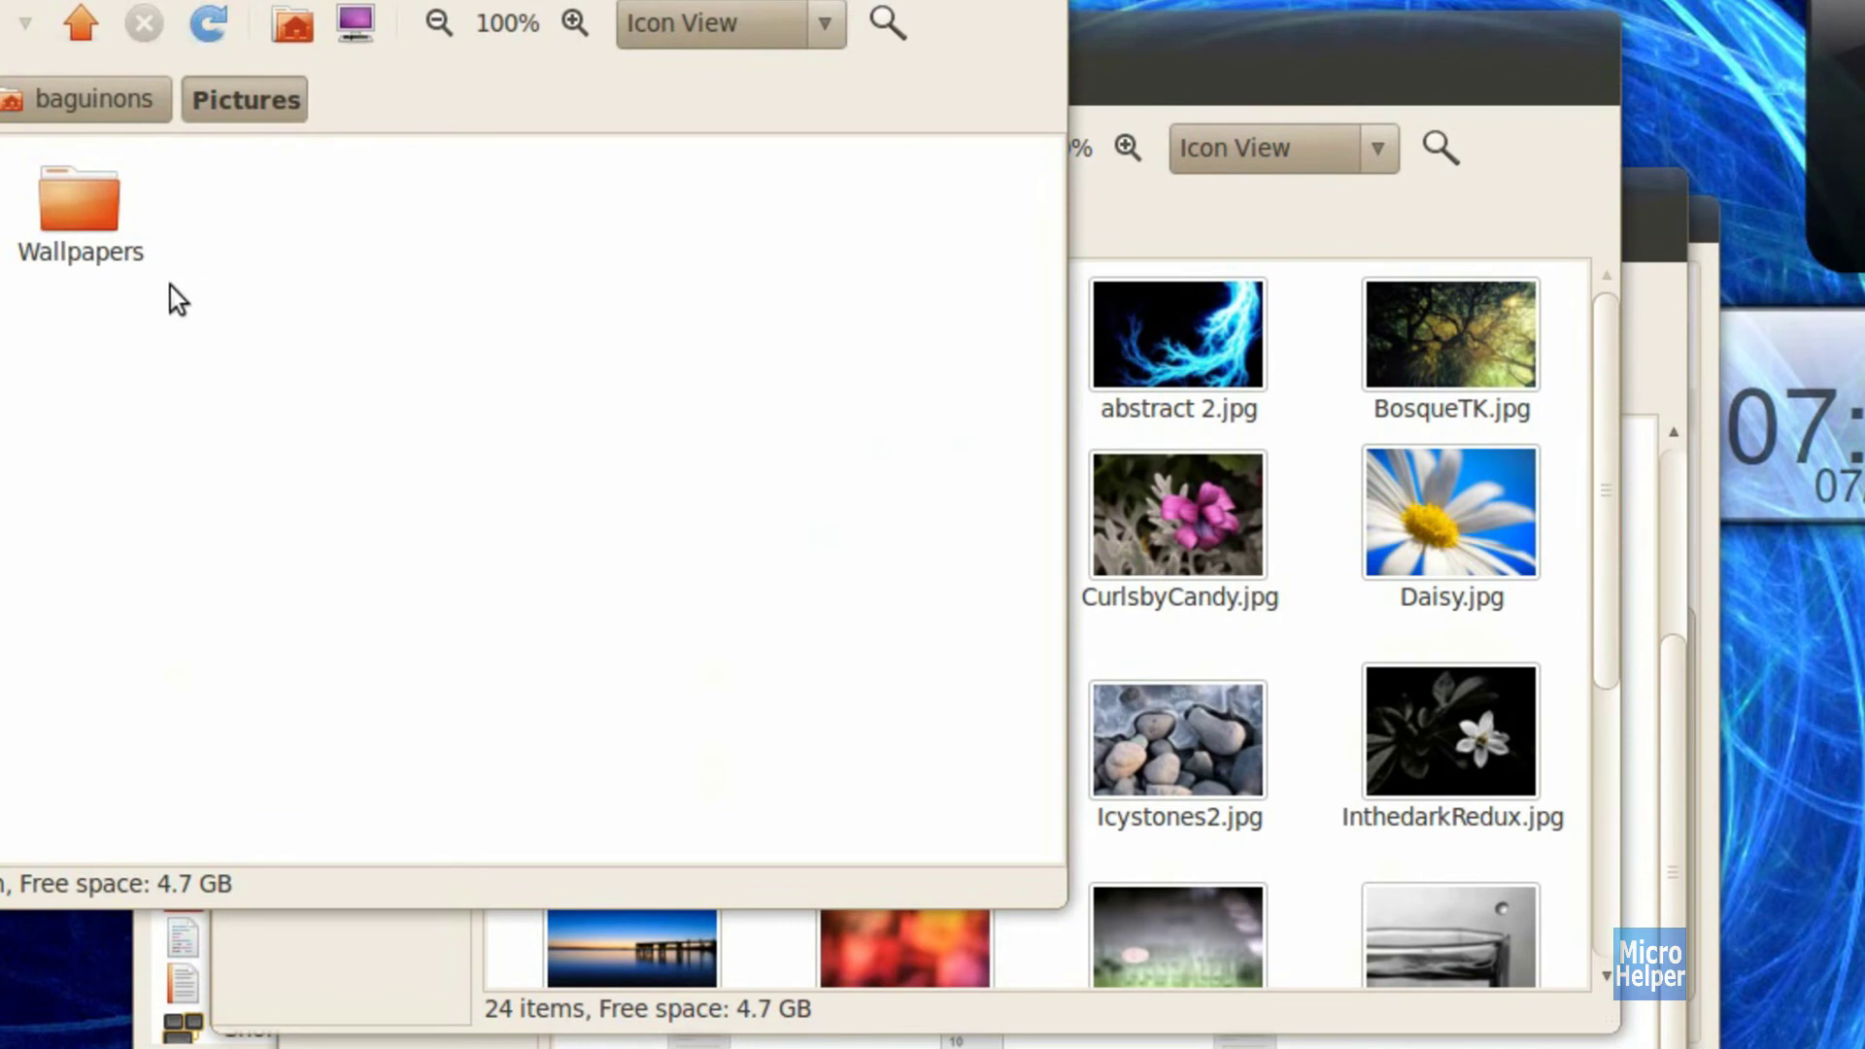
double_click(60, 179)
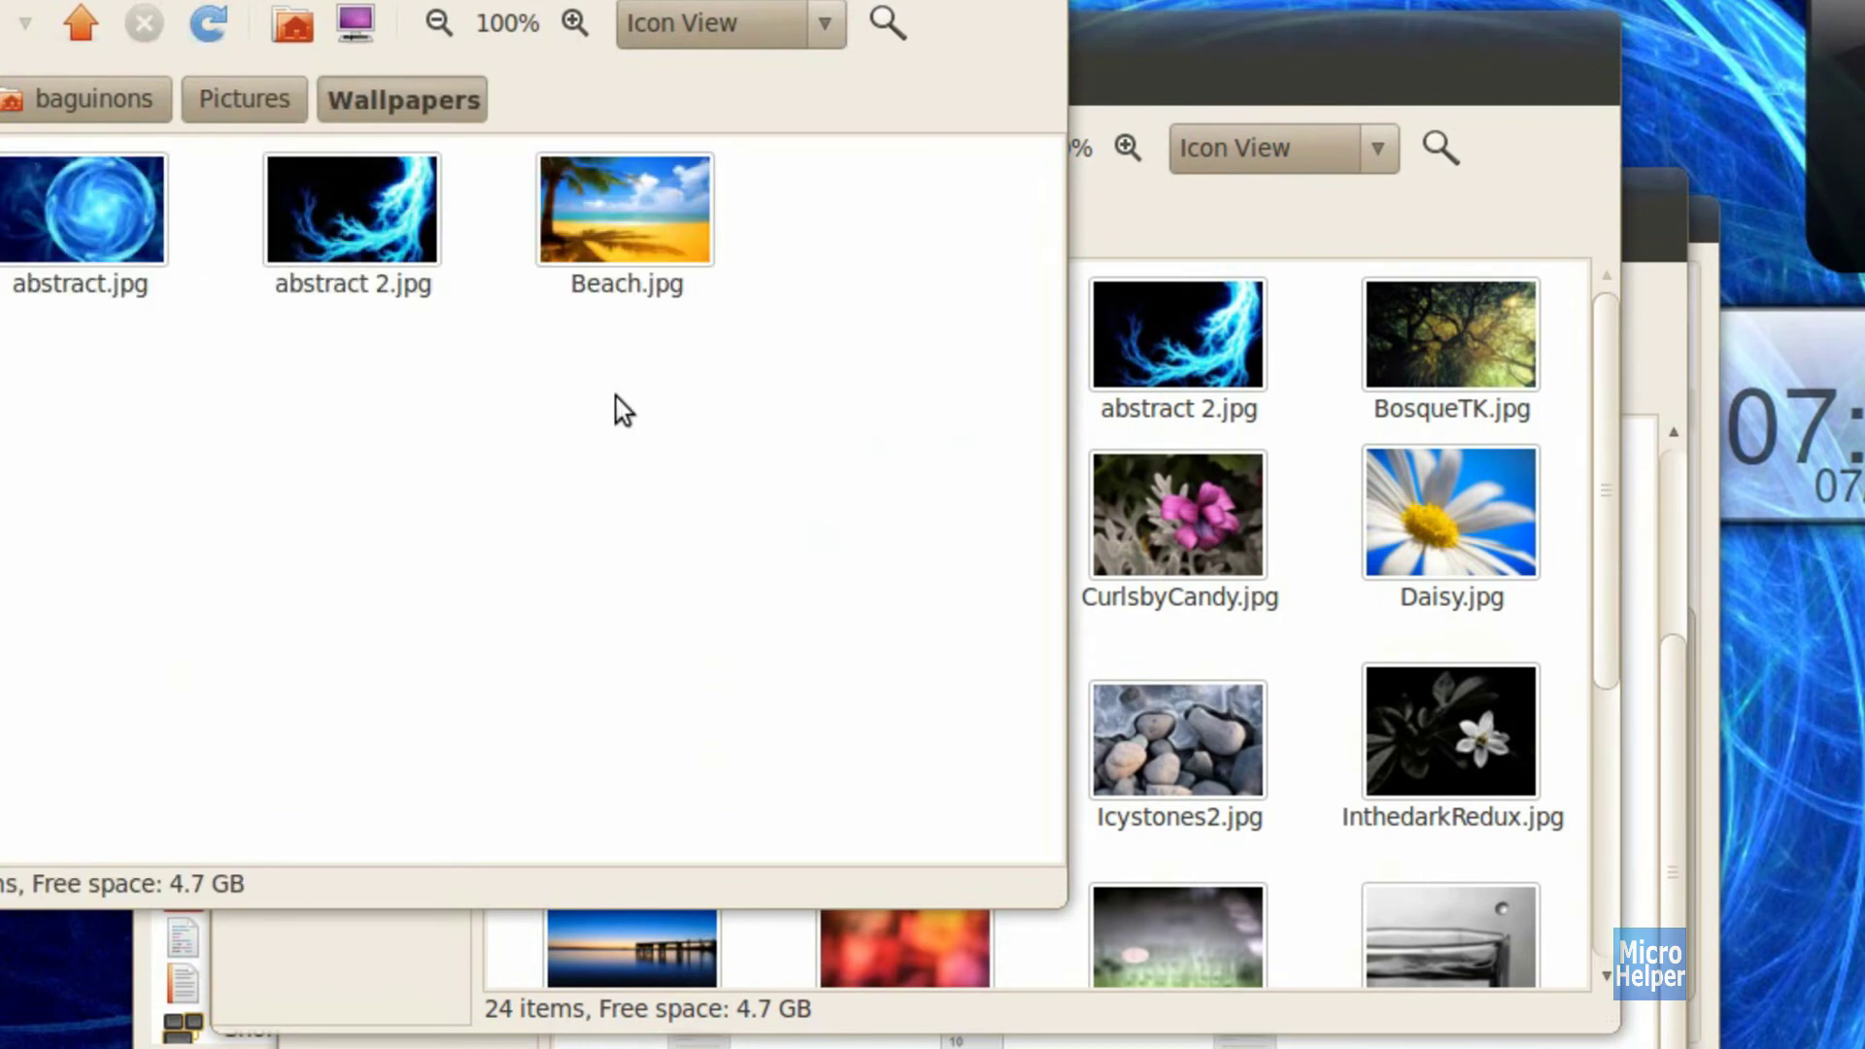
Step: Delete the old abstract.jpg from the backgrounds folder
click(1263, 214)
click(946, 360)
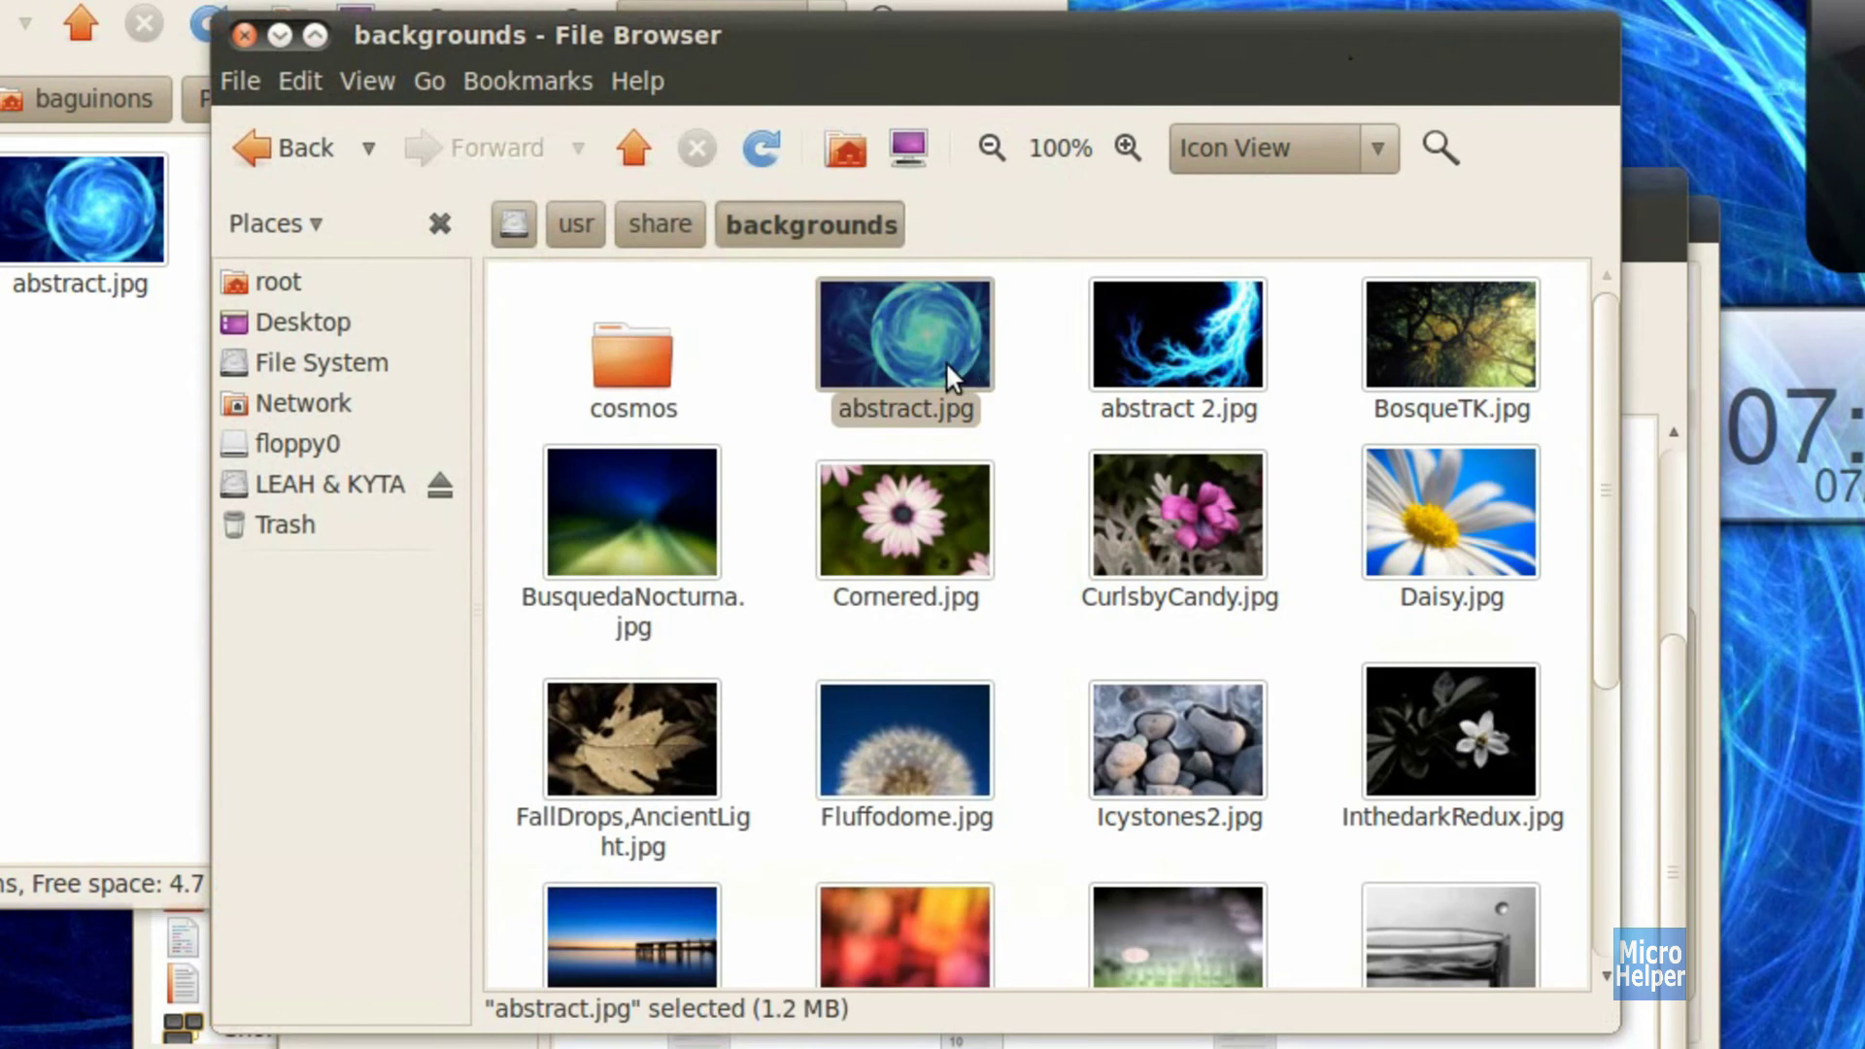
key(Delete)
Step: Drag abstract.jpg from Wallpapers into the backgrounds window
click(120, 317)
drag(83, 213, 670, 398)
click(1263, 58)
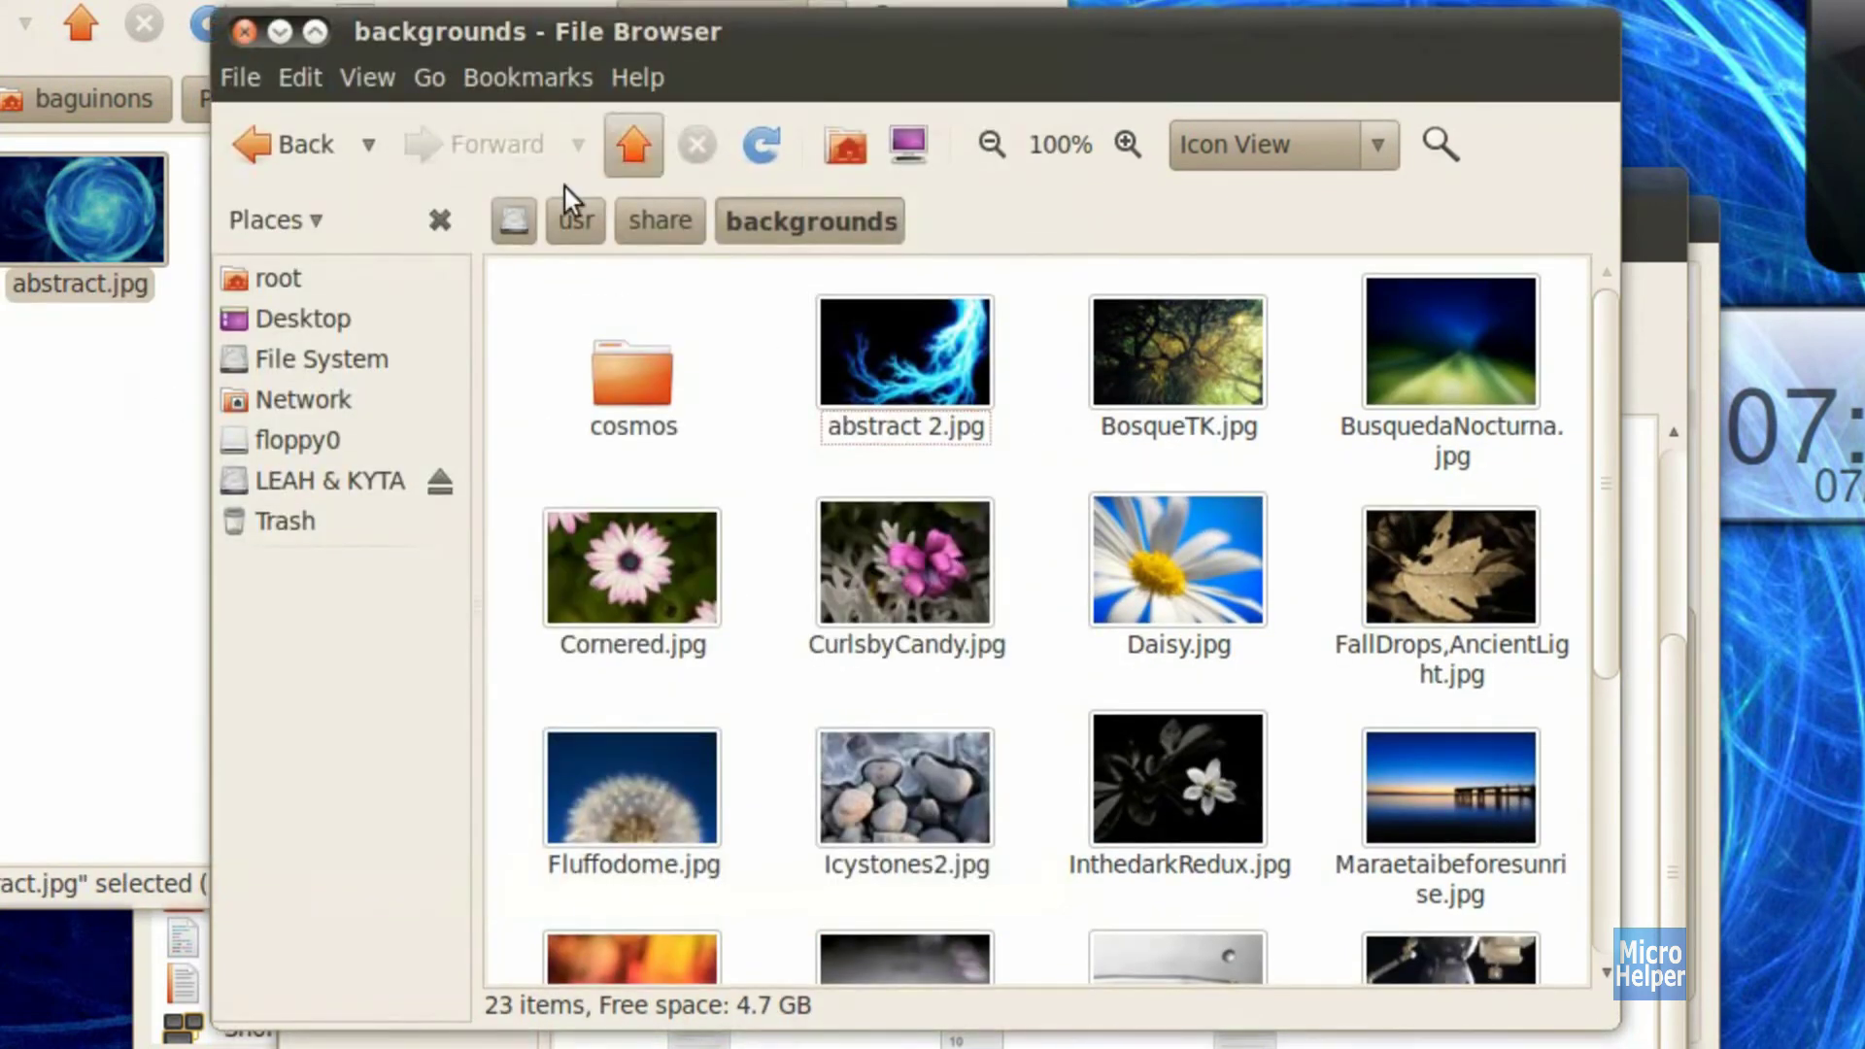
drag(88, 243, 1211, 486)
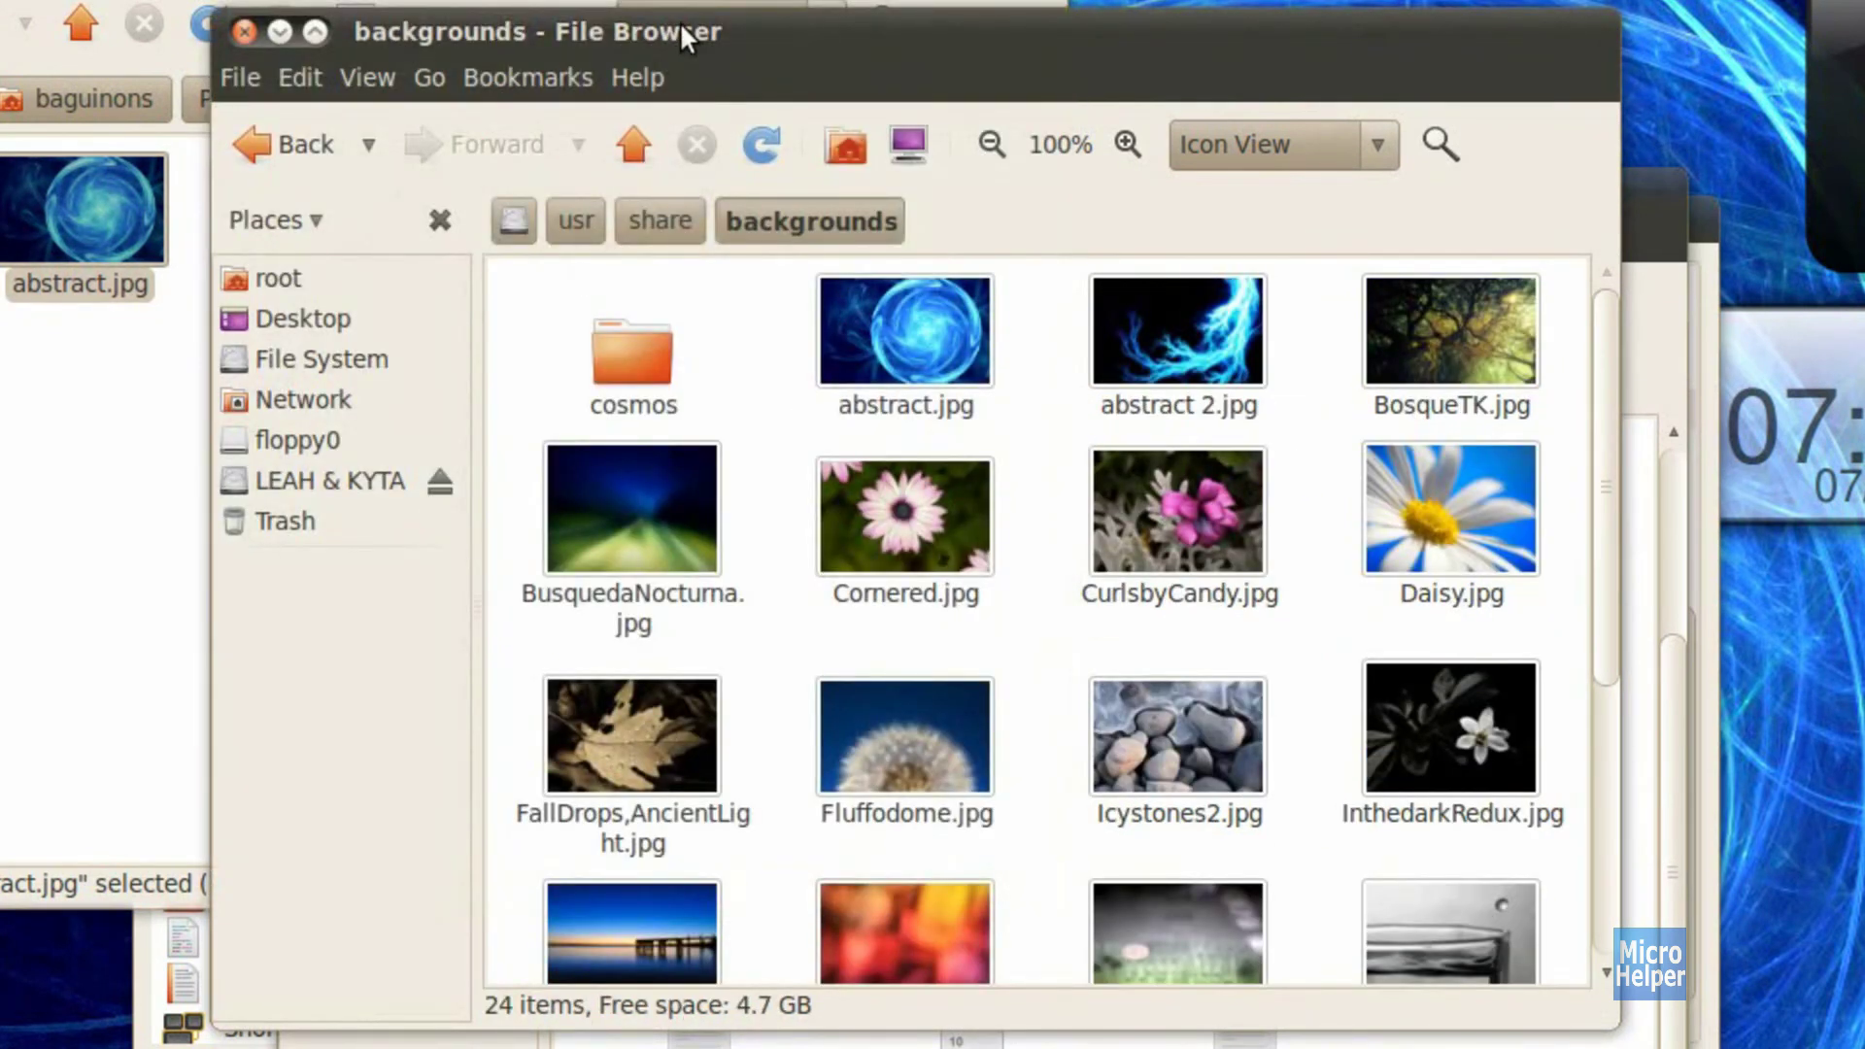
drag(679, 22, 1256, 2)
Step: In Login Settings, choose abstract.jpg from backgrounds as the login screen background
click(679, 890)
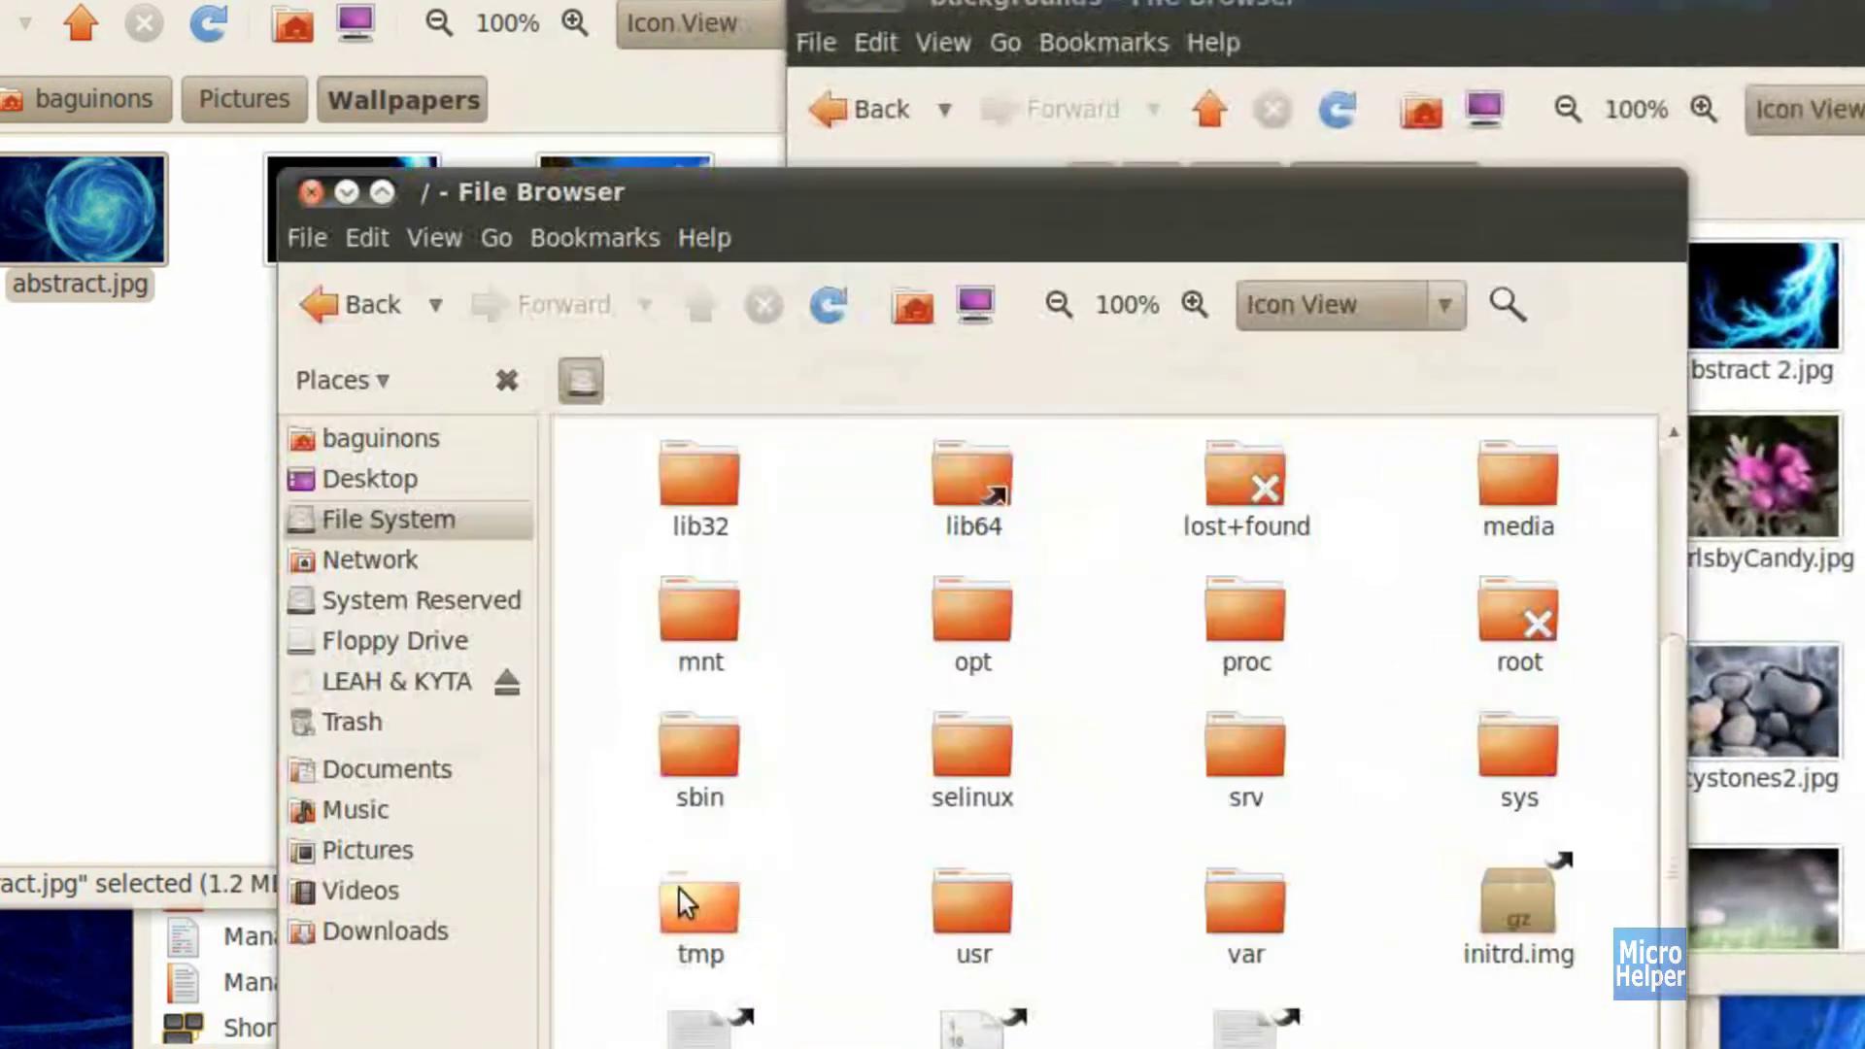
key(alt+Tab)
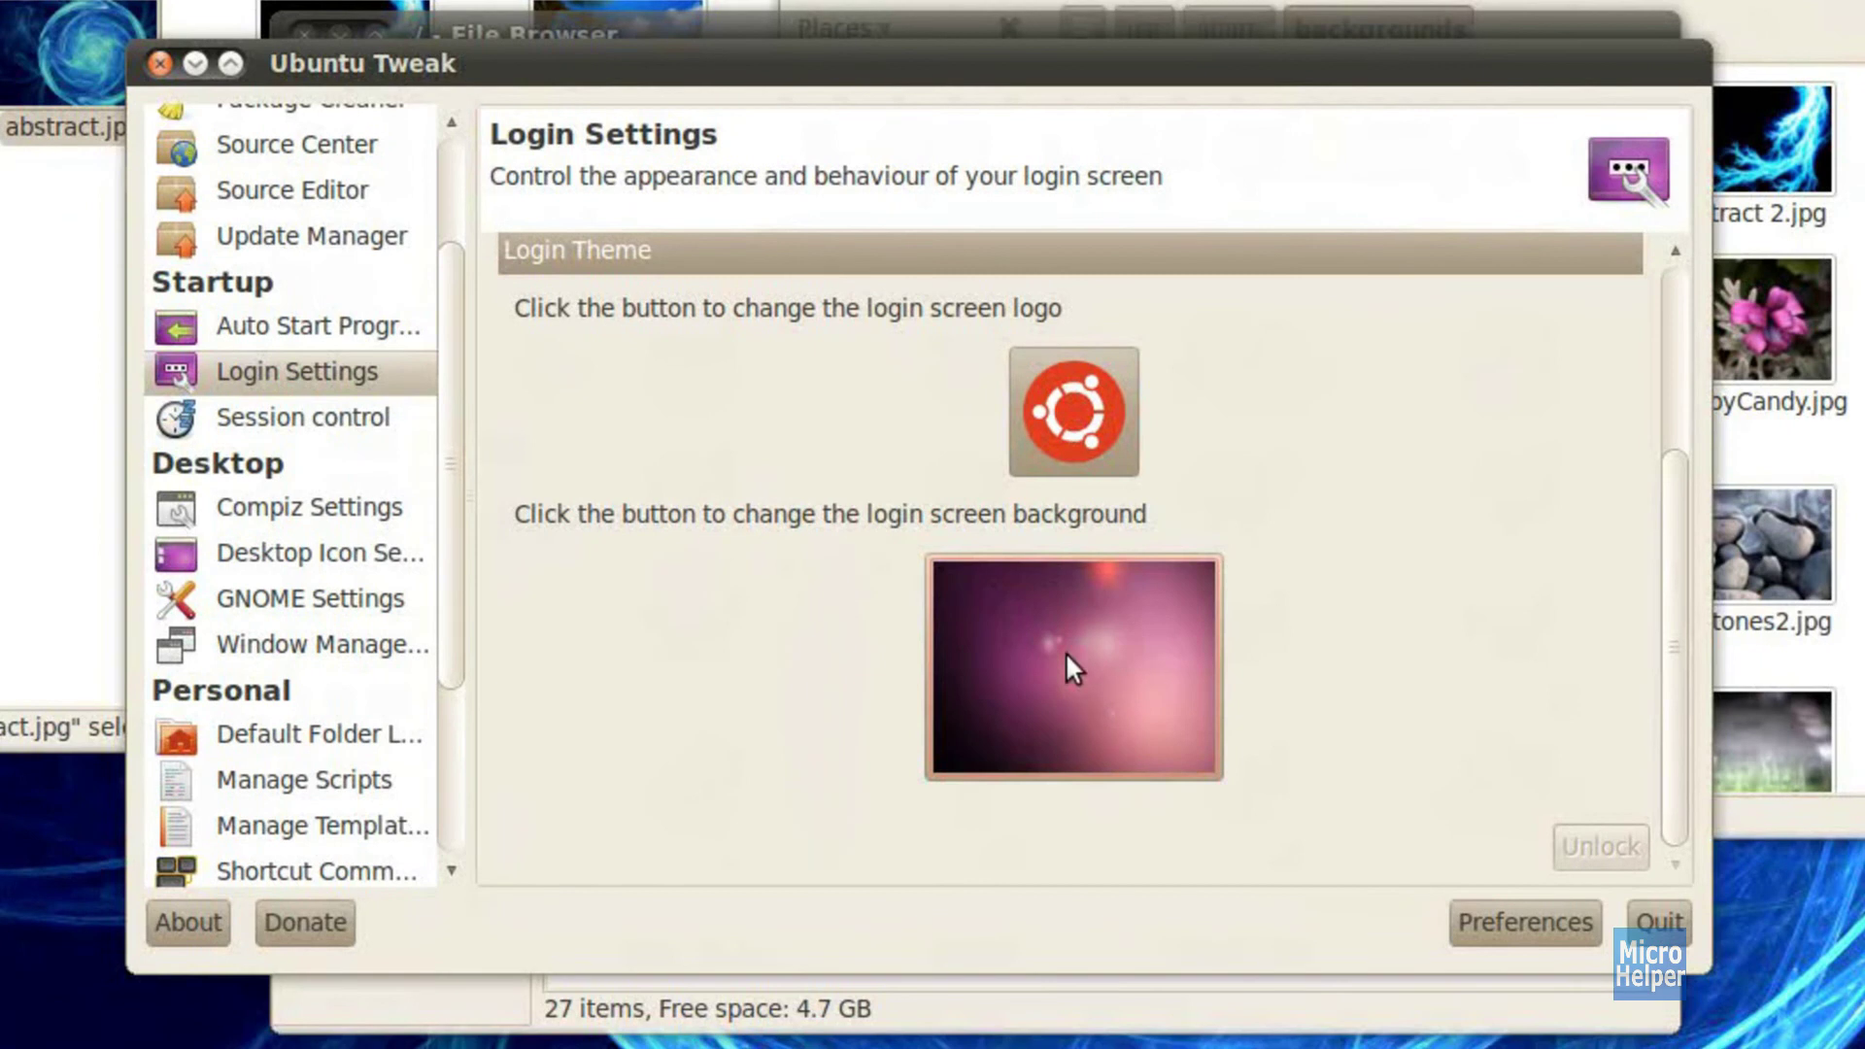
click(1052, 643)
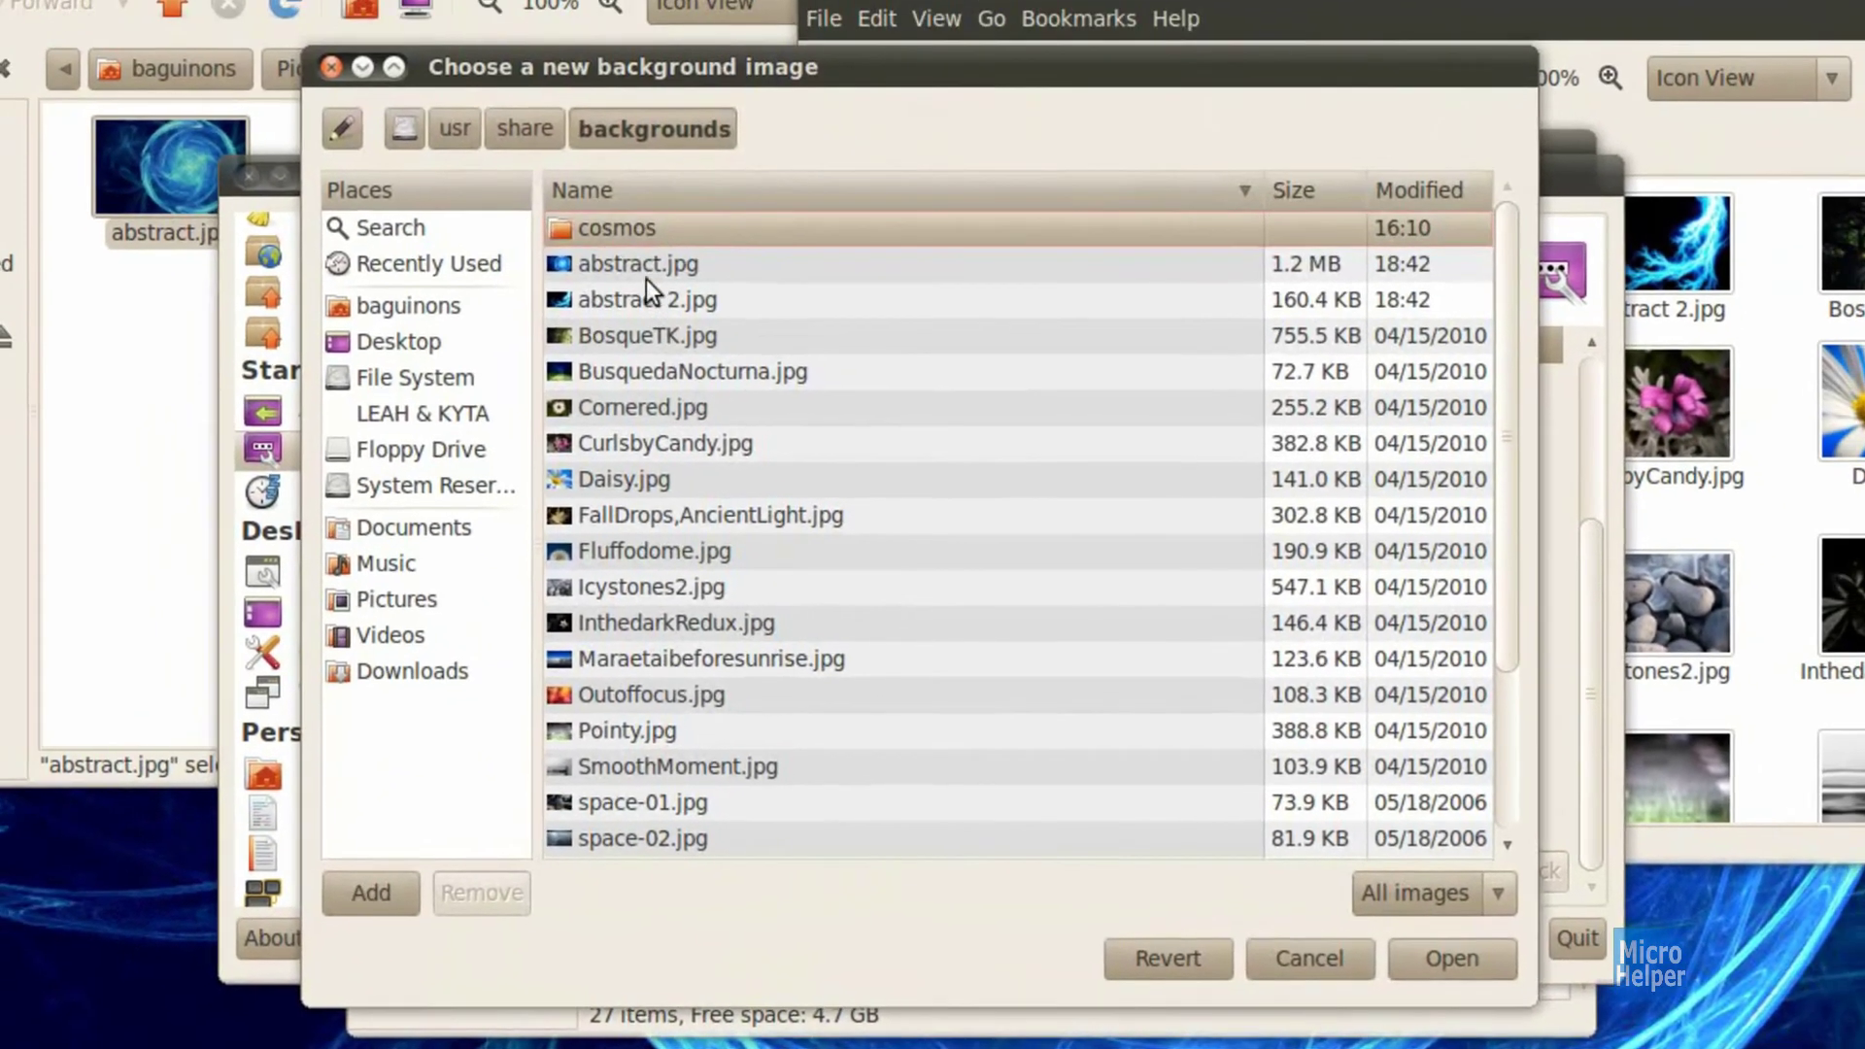
click(645, 276)
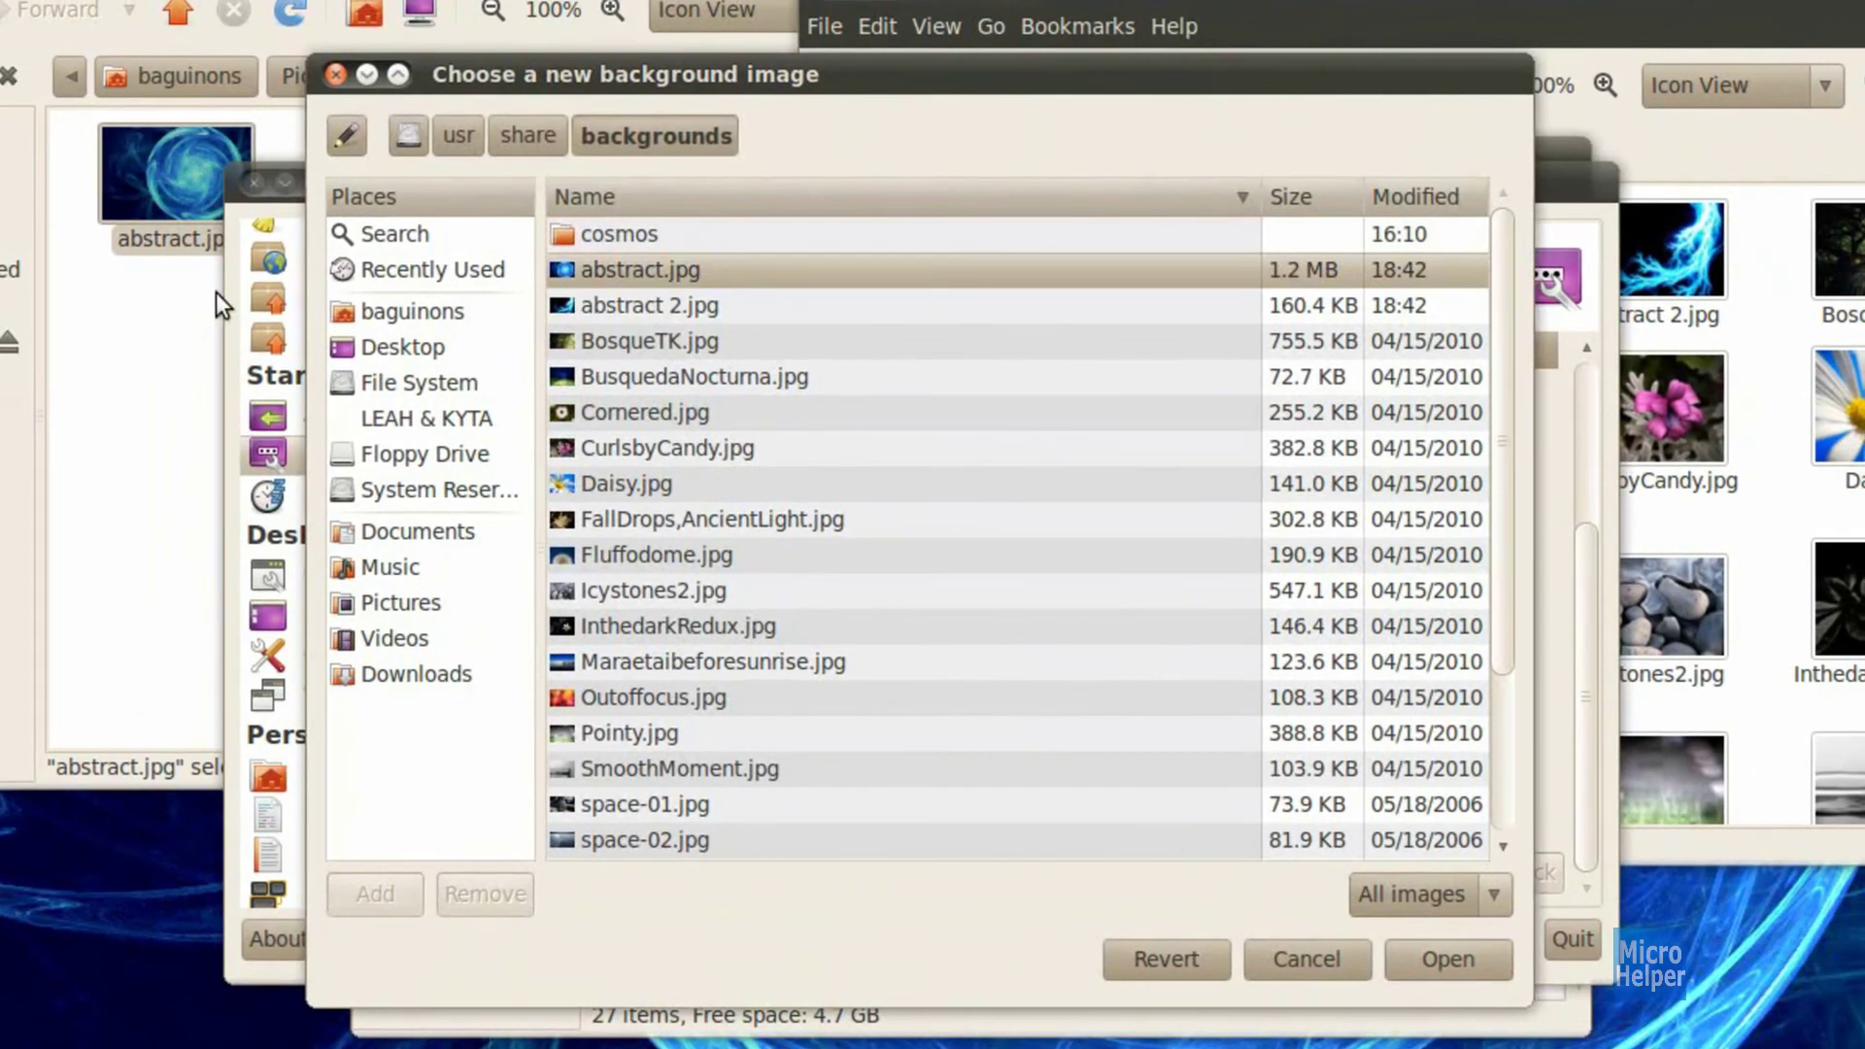
click(1438, 962)
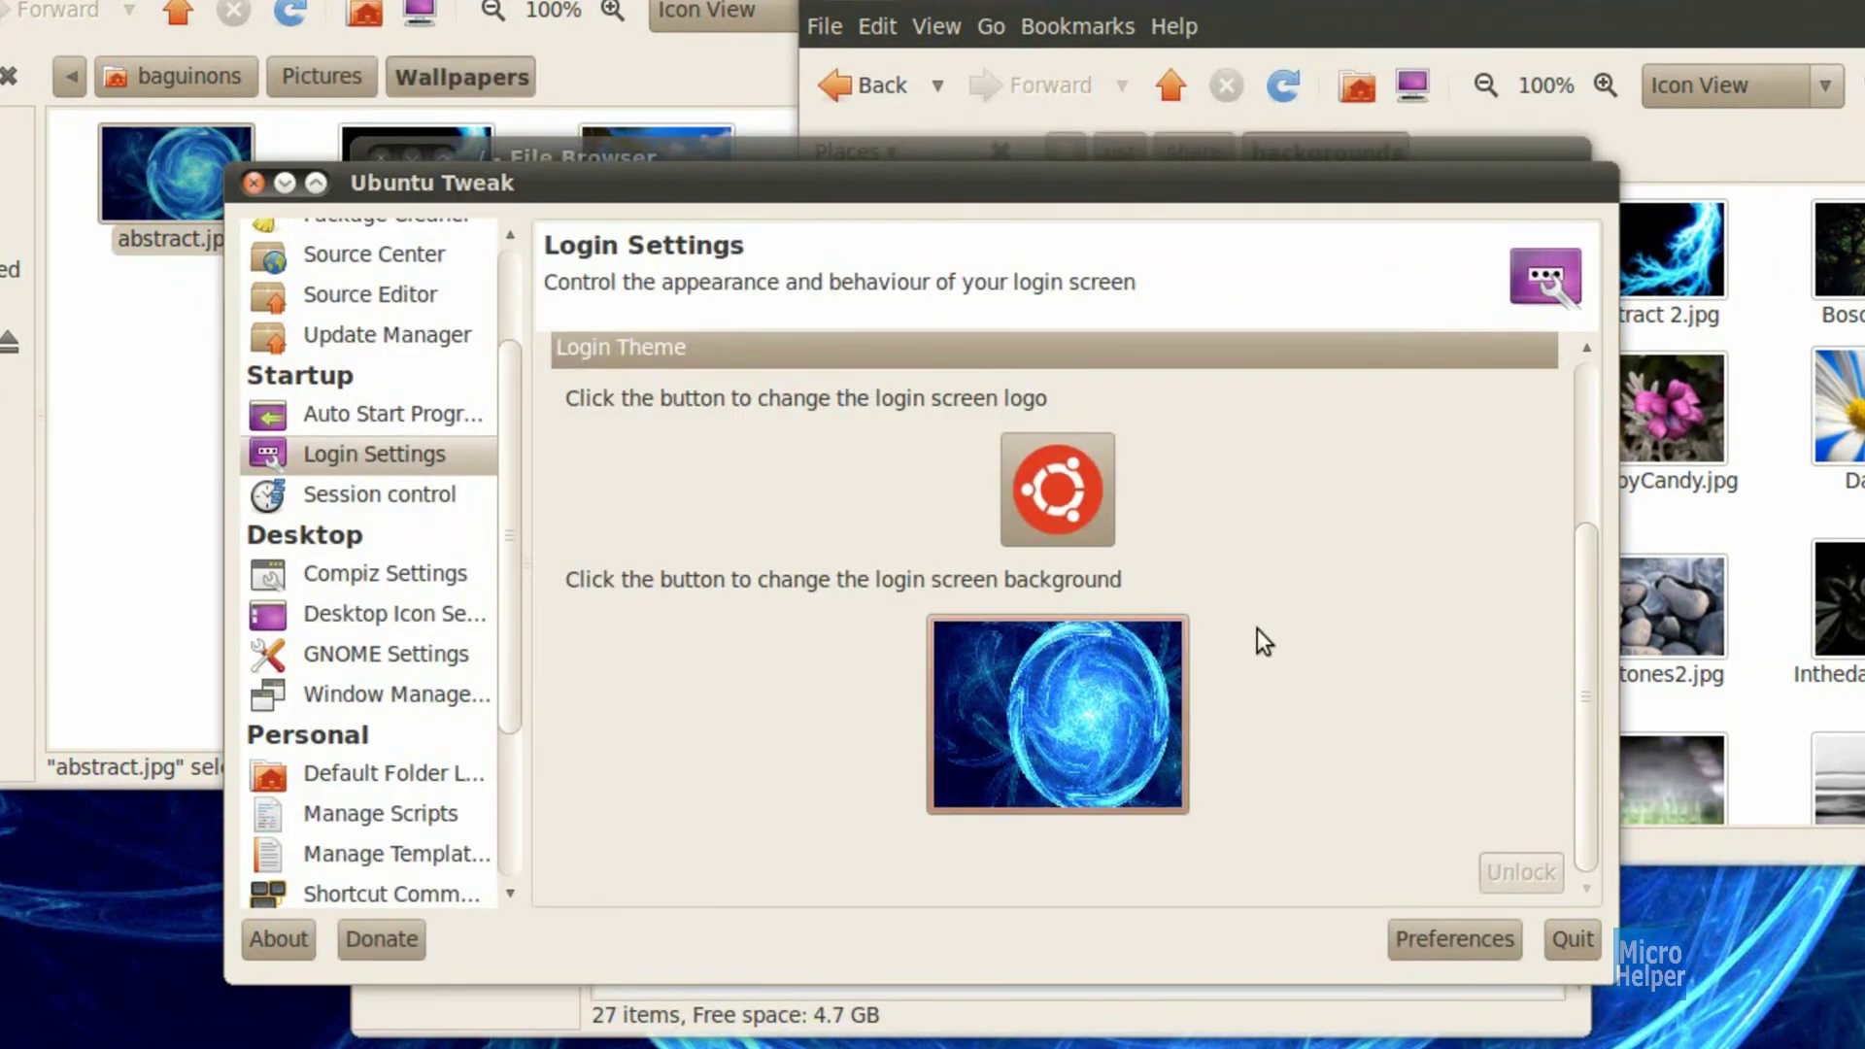
scroll(1257, 563, up, 3)
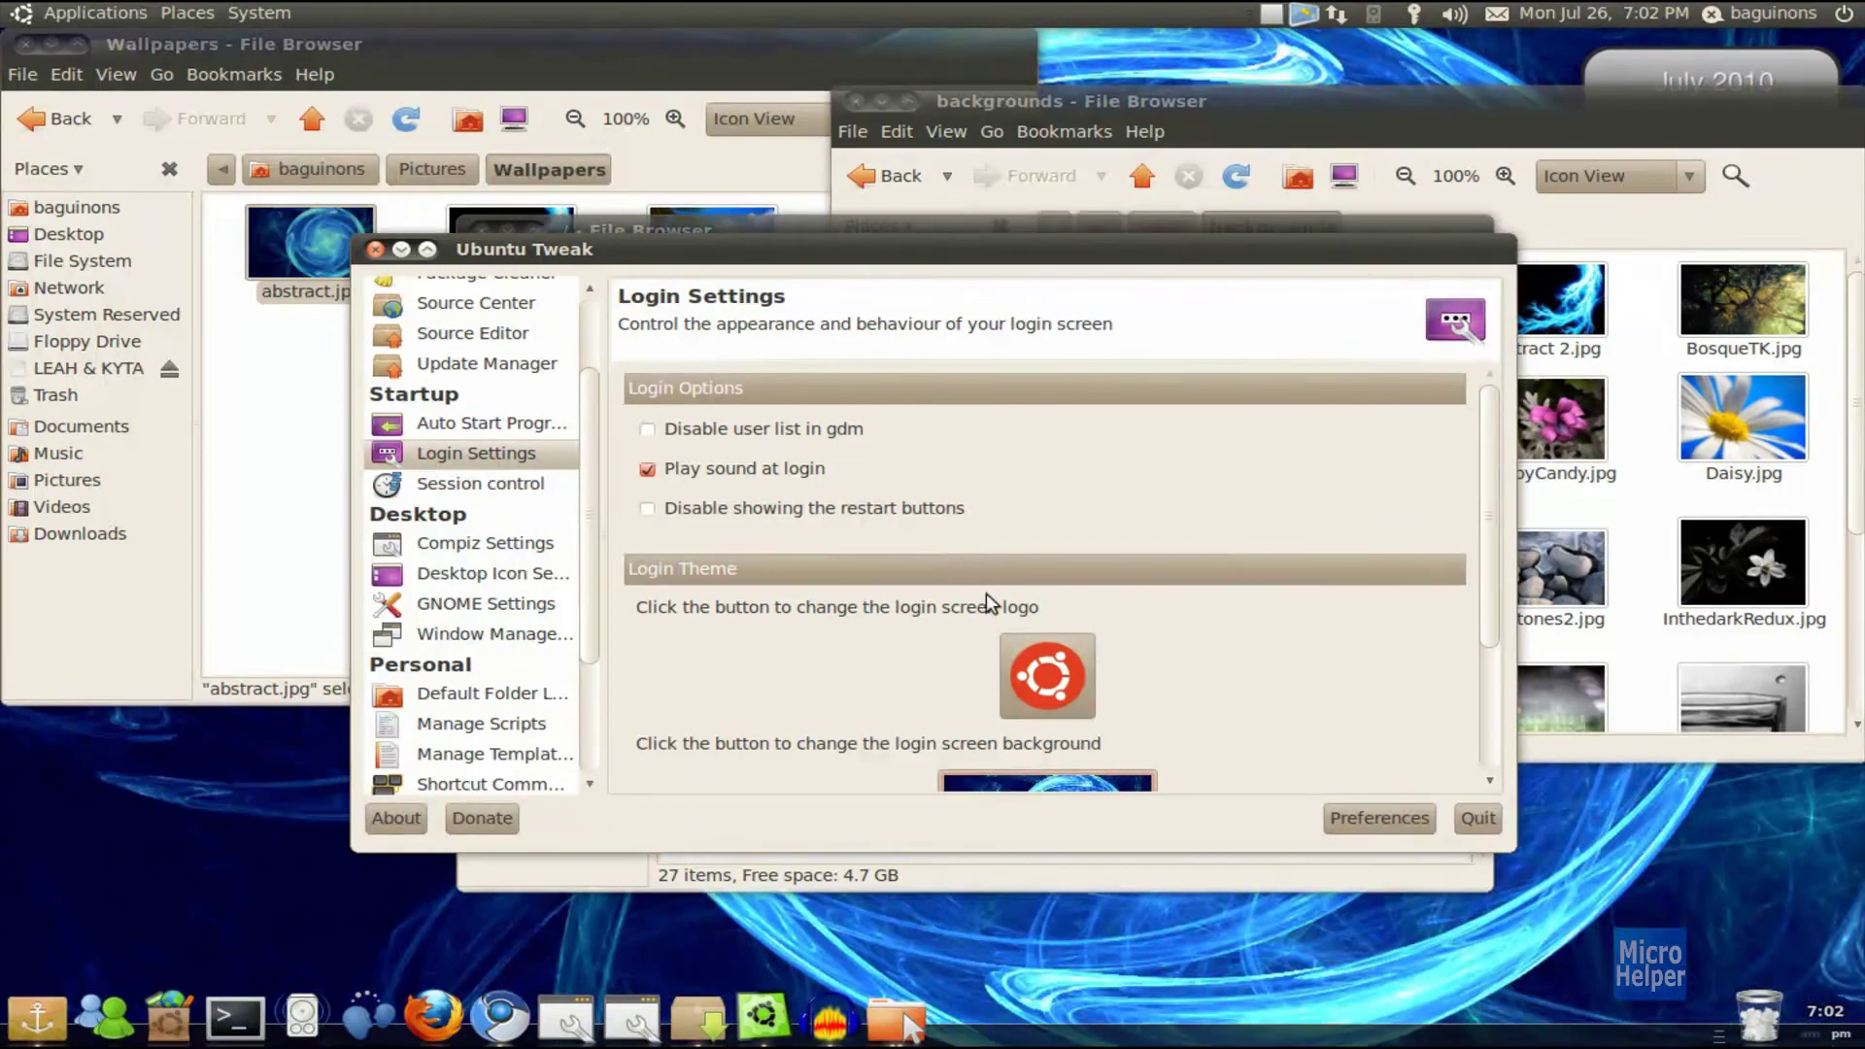
Step: Bring Audacity back to the front from the dock
click(809, 1015)
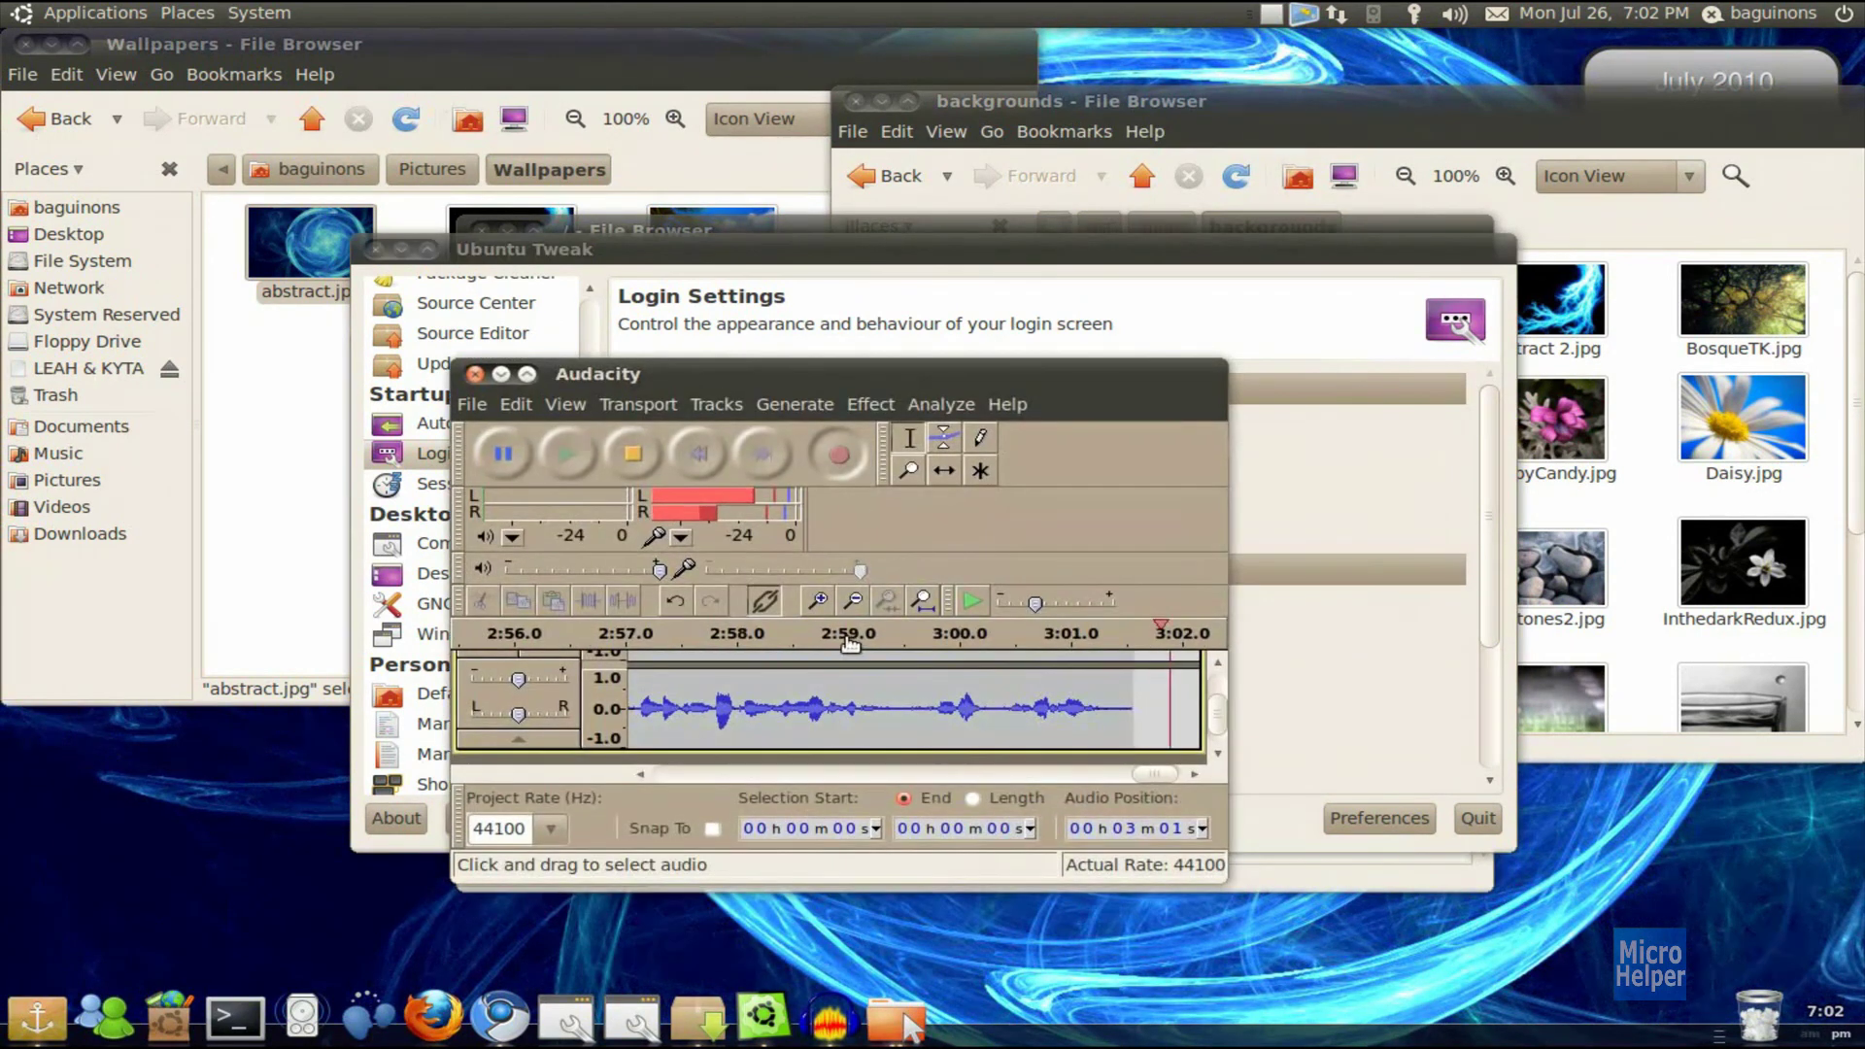